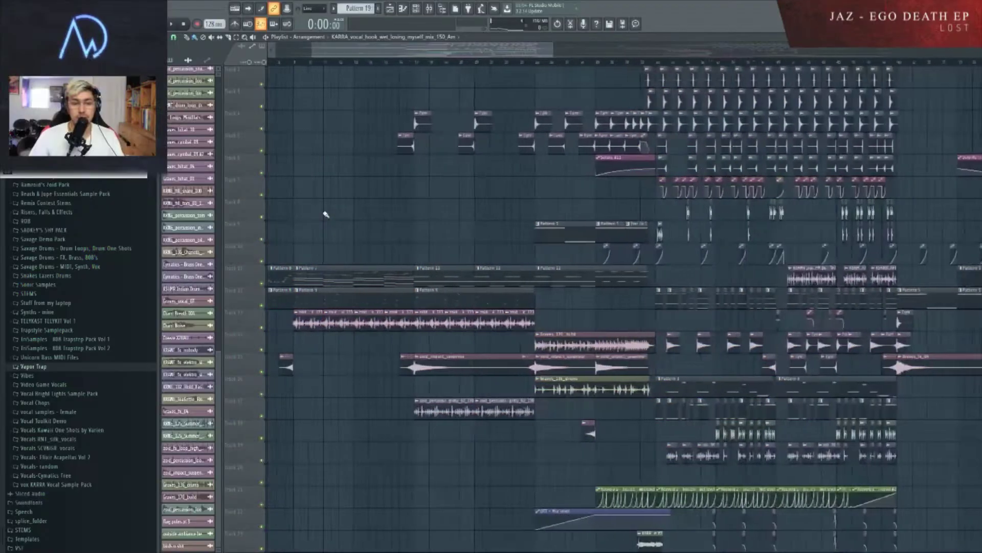
- Pan the playlist back to the beginning of the song's arrangement
{"action": "left_click_drag", "start_coordinate": [369, 227], "coordinate": [532, 295]}
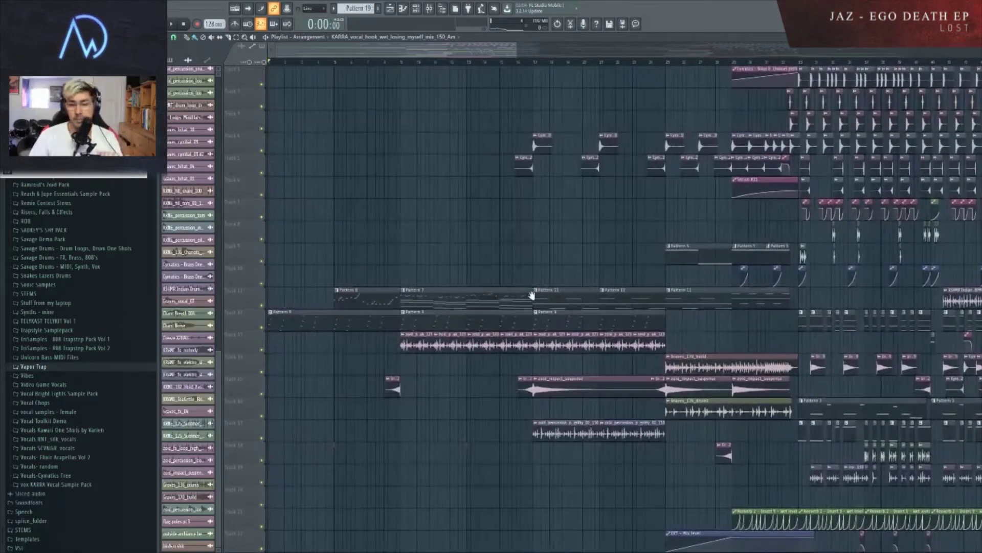
{"action": "scroll", "coordinate": [572, 289], "scroll_direction": "up", "scroll_amount": 3}
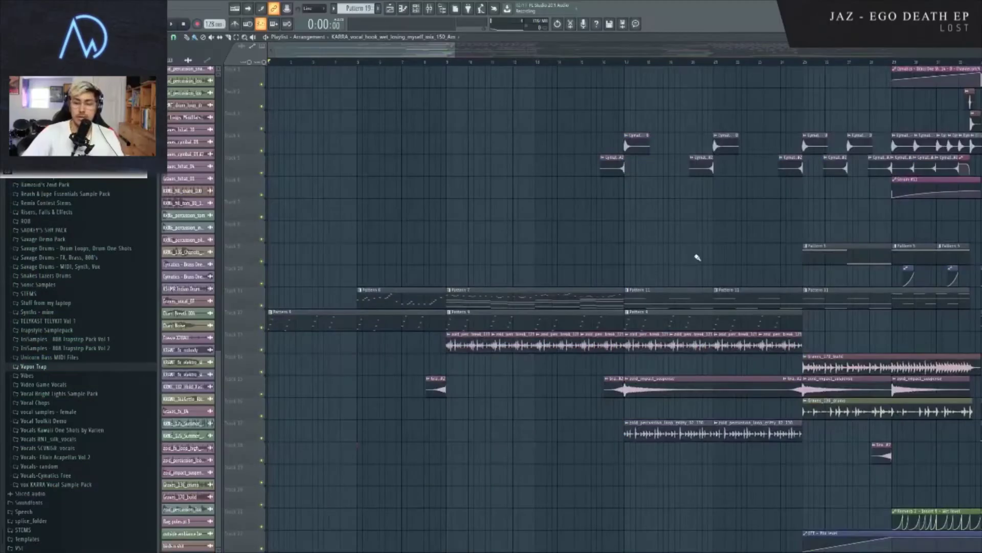
- Open Pattern 9 in the piano roll, browse its notes, then go back to the playlist
{"action": "double_click", "coordinate": [267, 330]}
{"action": "scroll", "coordinate": [219, 302], "scroll_direction": "up", "scroll_amount": 3}
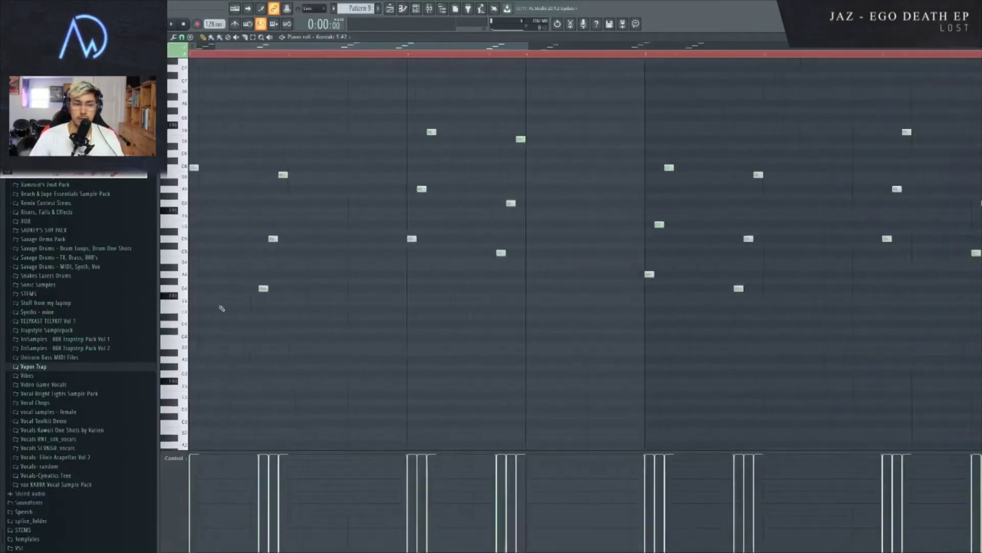
{"action": "scroll", "coordinate": [500, 314], "scroll_direction": "down", "scroll_amount": 5}
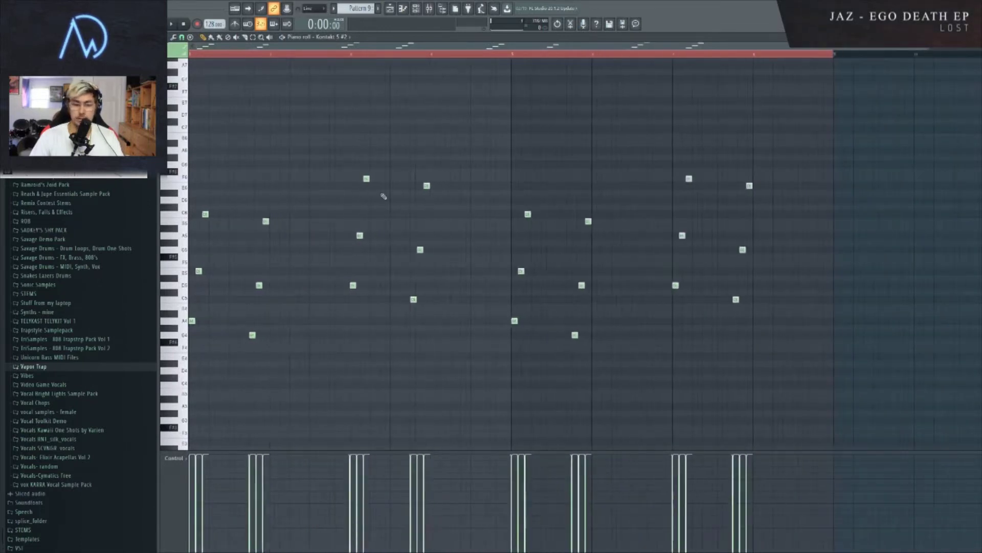
{"action": "left_click", "coordinate": [398, 9]}
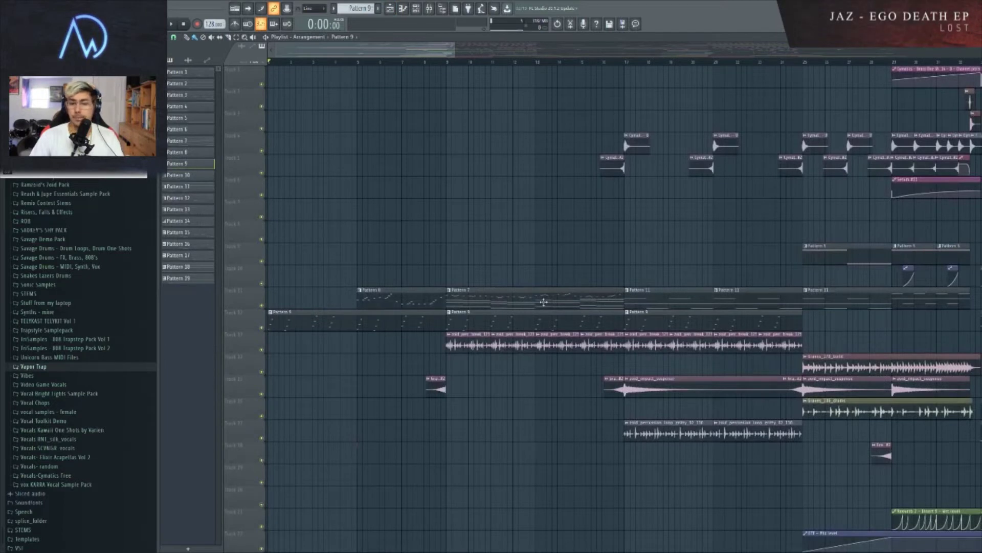
{"action": "scroll", "coordinate": [646, 274], "scroll_direction": "down", "scroll_amount": 2}
{"action": "scroll", "coordinate": [439, 263], "scroll_direction": "up", "scroll_amount": 2}
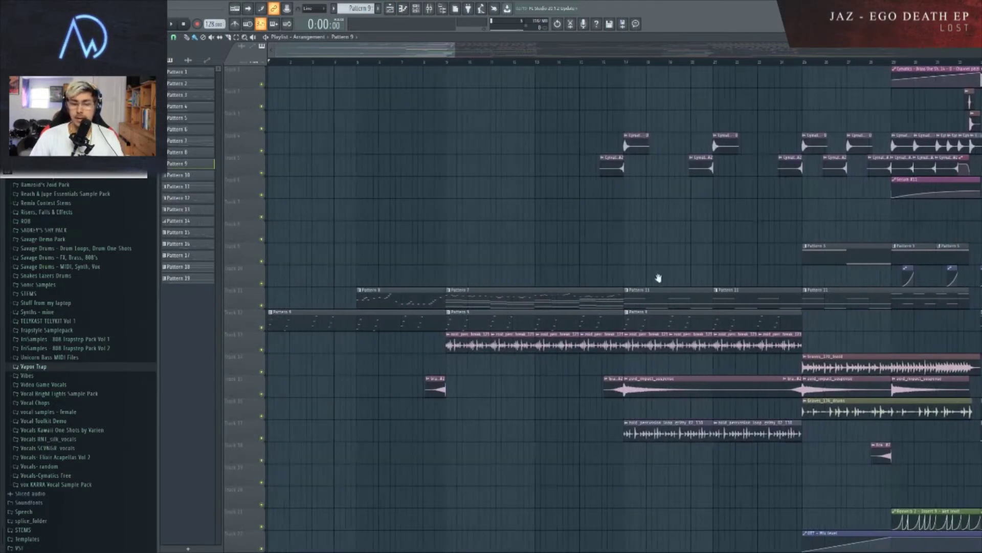
- Reopen Pattern 9 and select the upper notes of the first arpeggio
{"action": "double_click", "coordinate": [296, 324]}
{"action": "scroll", "coordinate": [283, 303], "scroll_direction": "up", "scroll_amount": 5}
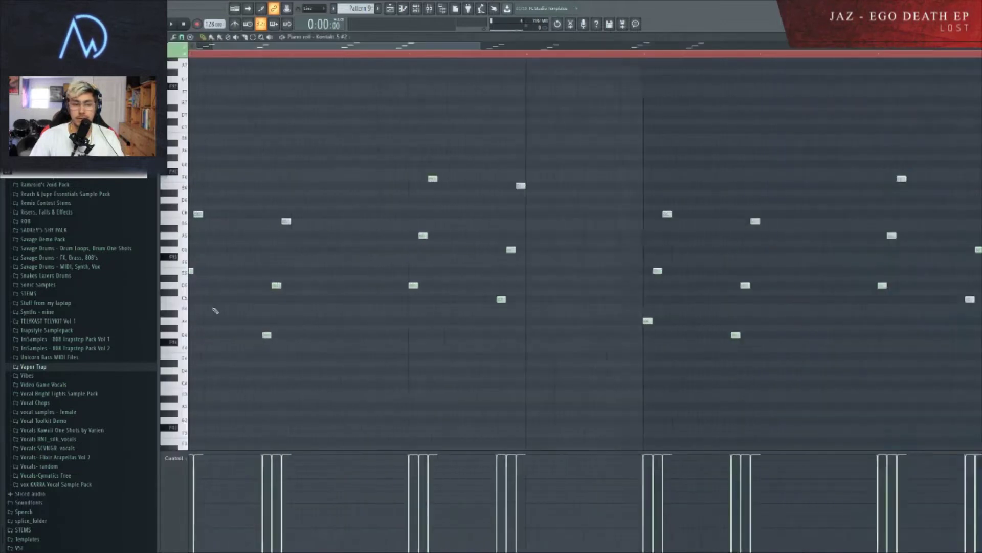
{"action": "scroll", "coordinate": [519, 334], "scroll_direction": "up", "scroll_amount": 3}
{"action": "scroll", "coordinate": [618, 272], "scroll_direction": "down", "scroll_amount": 6}
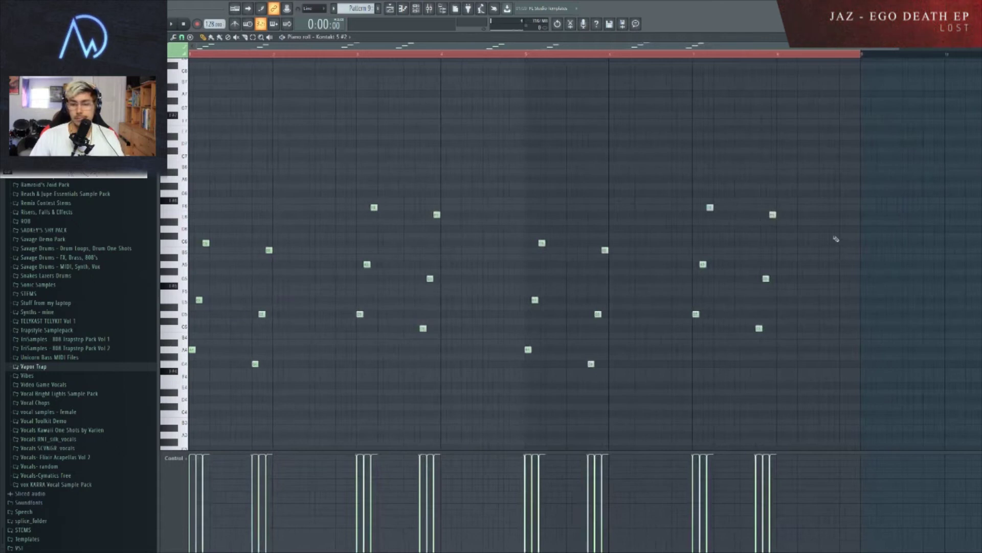
{"action": "left_click_drag", "start_coordinate": [828, 219], "coordinate": [298, 285]}
- Select the upper arpeggio notes through bar 8, try them an octave lower, then restore and deselect
{"action": "left_click_drag", "start_coordinate": [341, 176], "coordinate": [489, 248]}
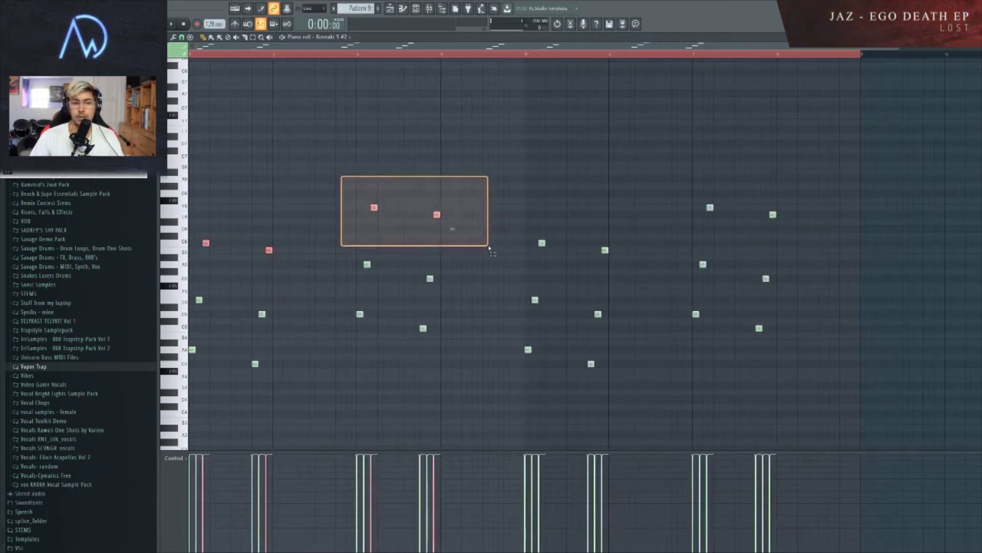
{"action": "left_click_drag", "start_coordinate": [522, 217], "coordinate": [681, 310]}
{"action": "left_click_drag", "start_coordinate": [706, 182], "coordinate": [798, 239]}
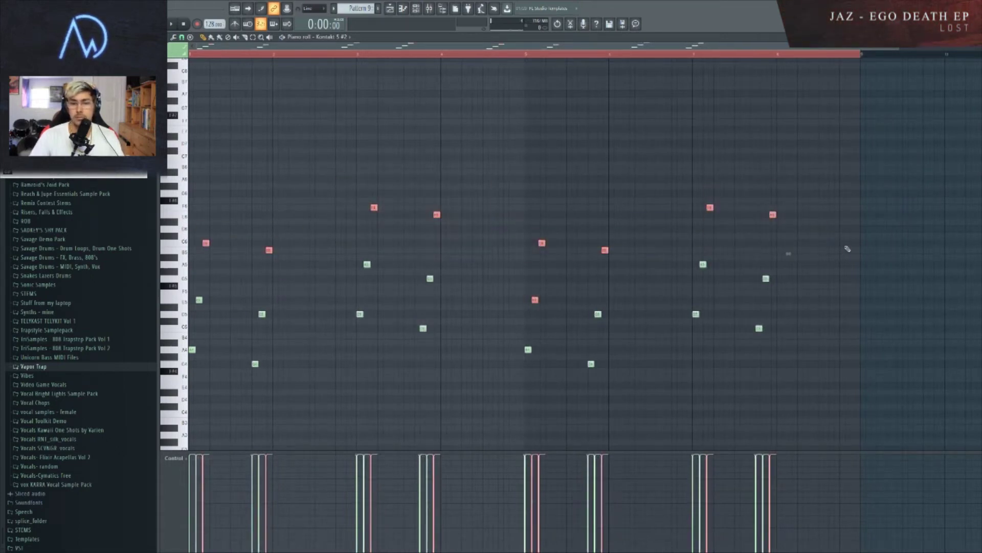
{"action": "left_click_drag", "start_coordinate": [522, 218], "coordinate": [637, 263]}
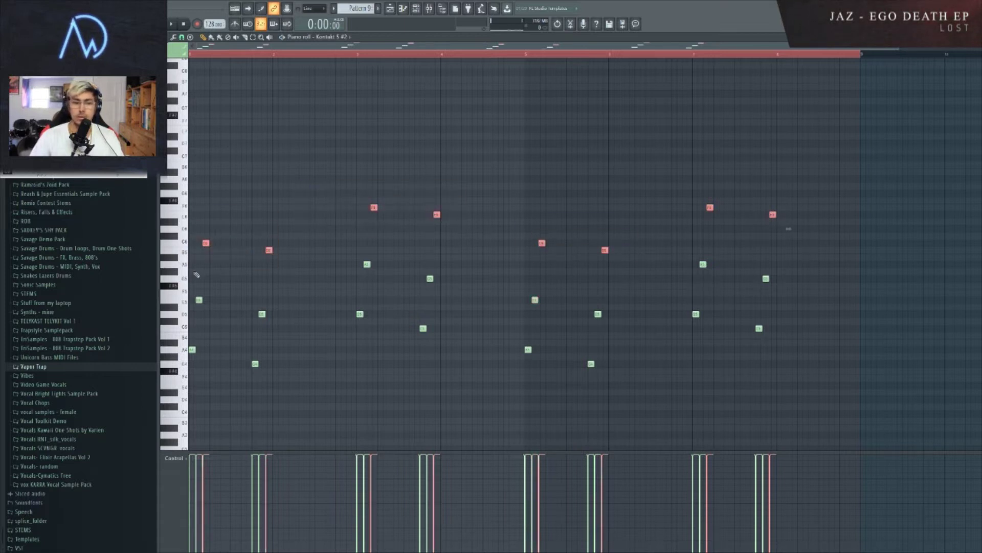
{"action": "key", "text": "ctrl+Down"}
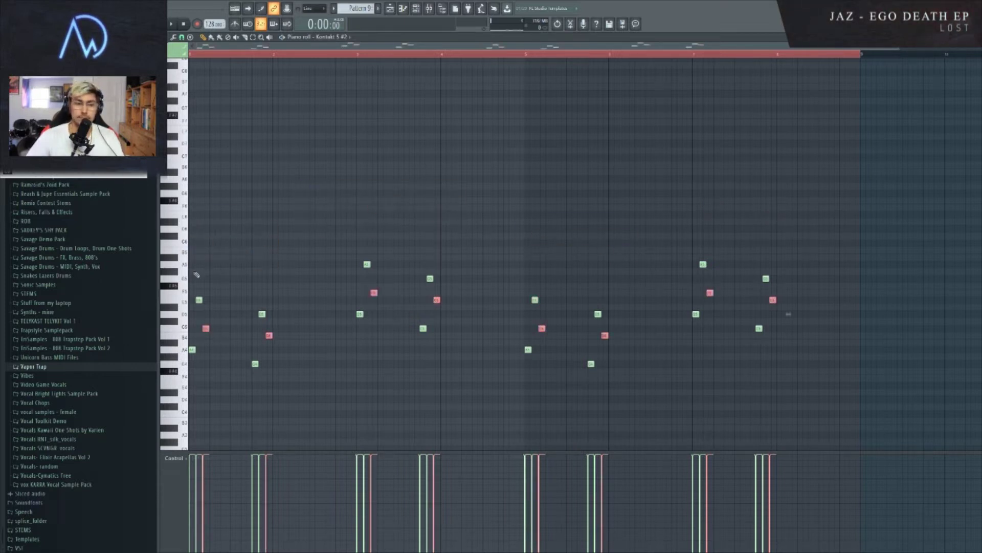
{"action": "key", "text": "ctrl+Up"}
{"action": "left_click", "coordinate": [314, 199]}
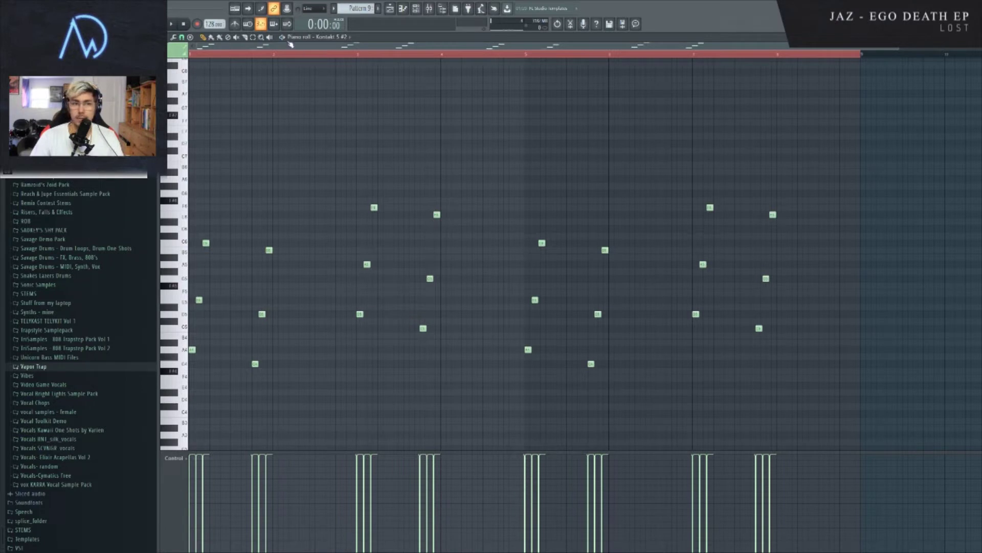
- Play and stop the Pattern 9 loop, then return to the playlist
{"action": "key", "text": "space"}
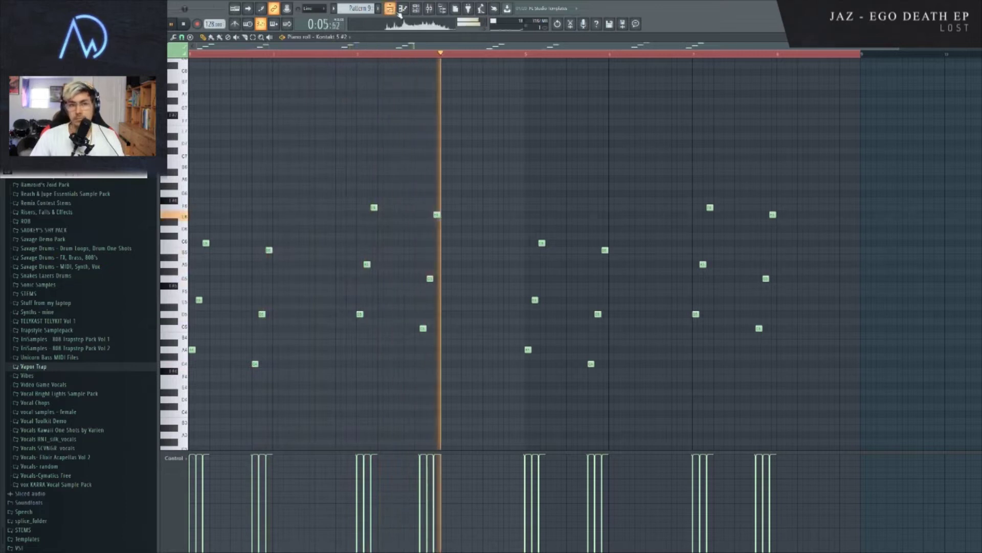
{"action": "key", "text": "space"}
{"action": "key", "text": "F5"}
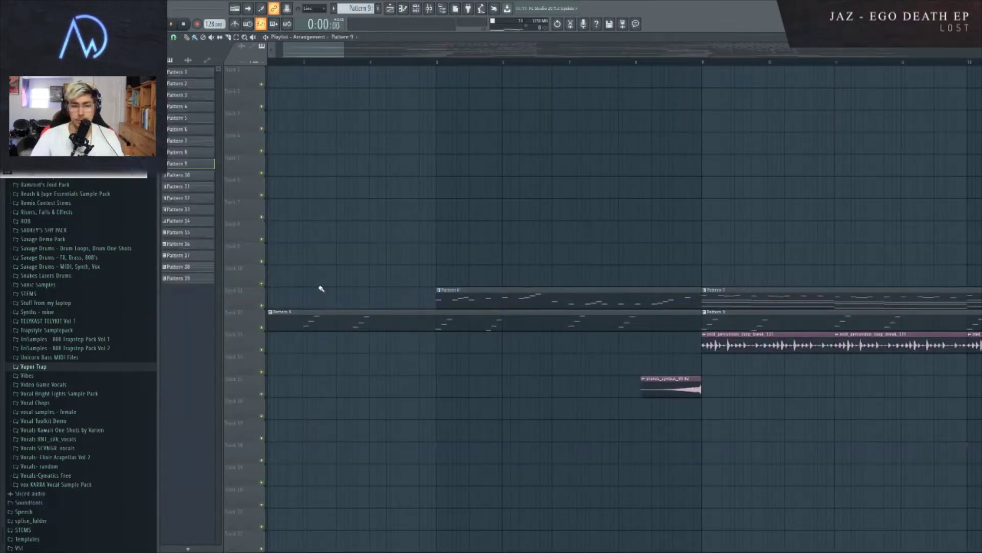
- Solo track 11 and start playback from bar 5
{"action": "left_click", "coordinate": [262, 306], "text": "ctrl"}
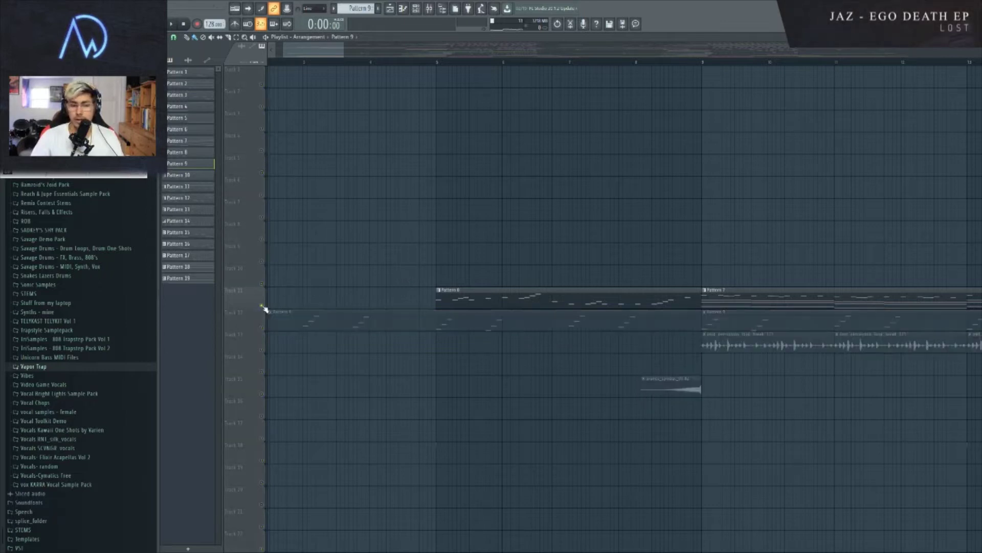
{"action": "left_click", "coordinate": [435, 61]}
{"action": "key", "text": "space"}
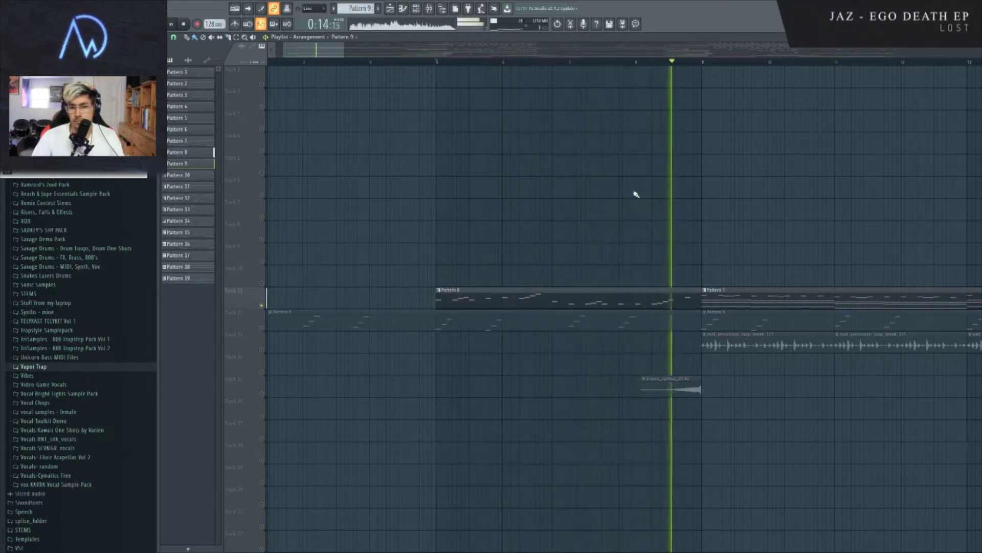
- Follow the playhead along the arrangement, then open Pattern 7's chords in the piano roll
{"action": "left_click_drag", "start_coordinate": [680, 206], "coordinate": [421, 228]}
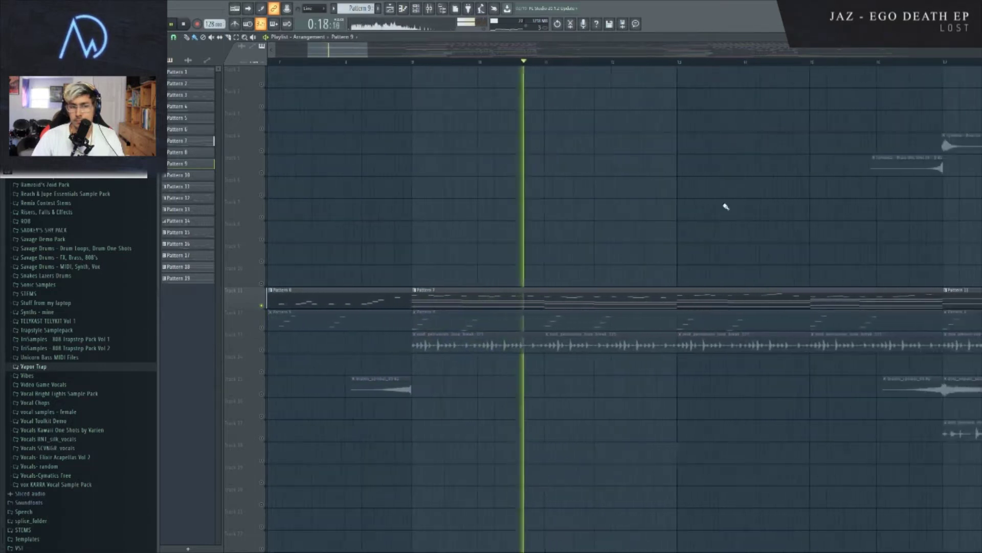
{"action": "left_click_drag", "start_coordinate": [665, 226], "coordinate": [607, 226]}
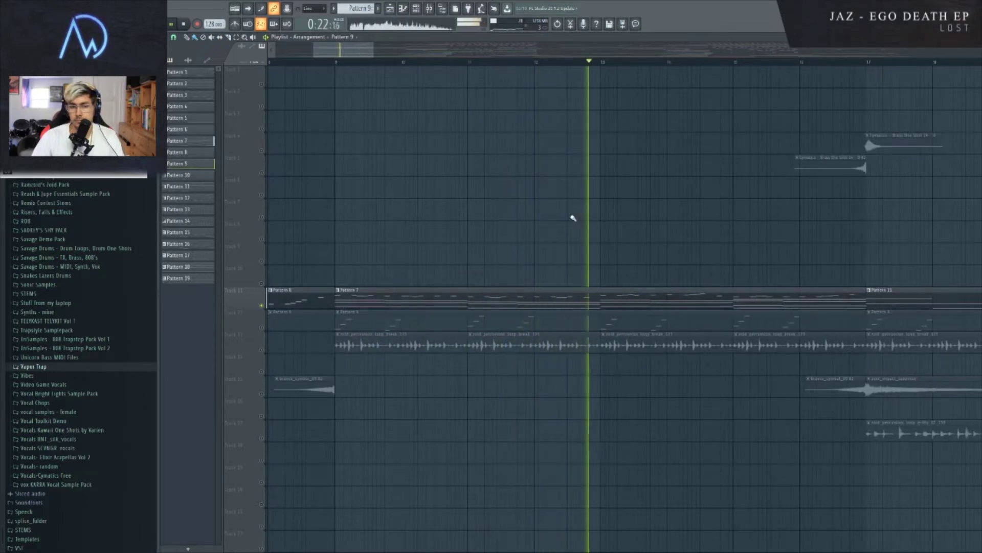
{"action": "scroll", "coordinate": [604, 216], "scroll_direction": "down", "scroll_amount": 3}
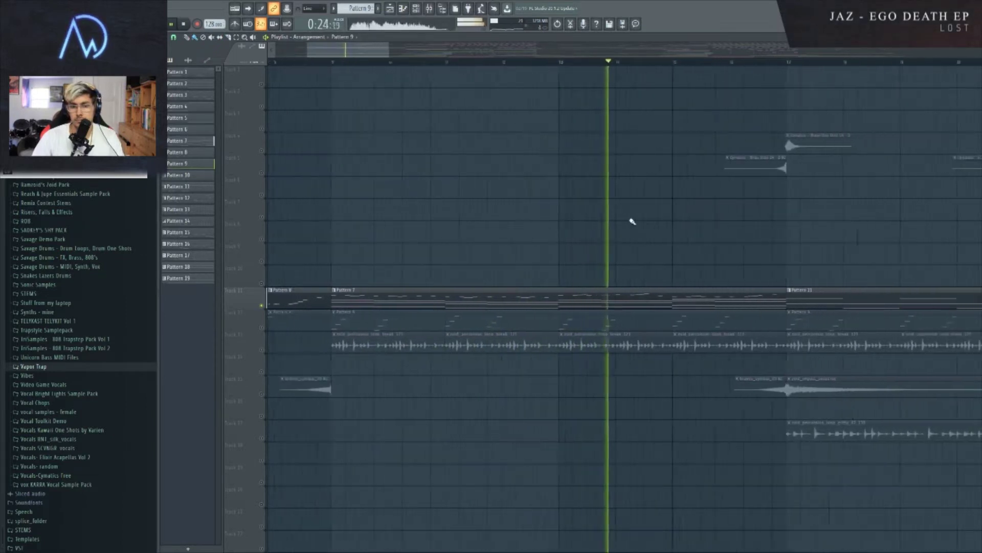
{"action": "scroll", "coordinate": [632, 222], "scroll_direction": "down", "scroll_amount": 2}
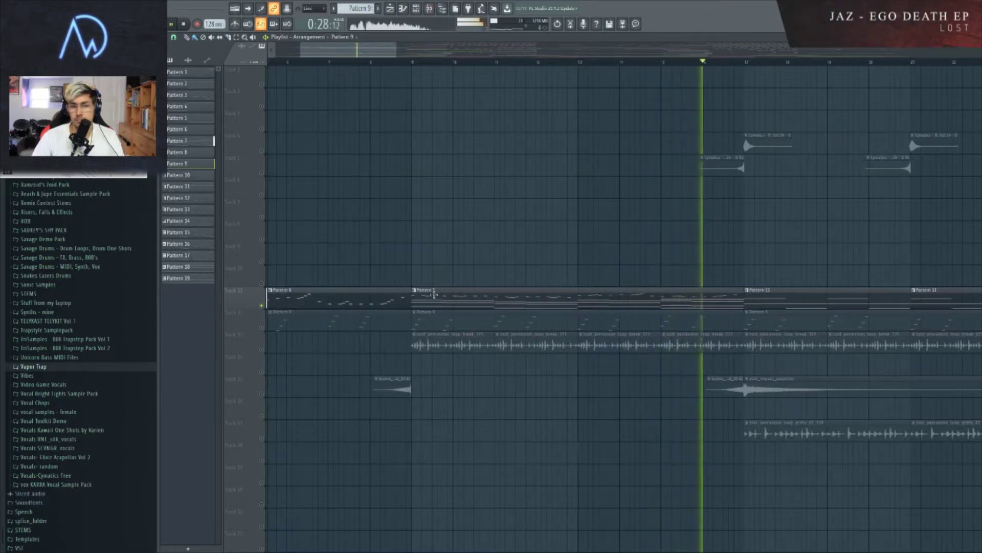
{"action": "double_click", "coordinate": [434, 295]}
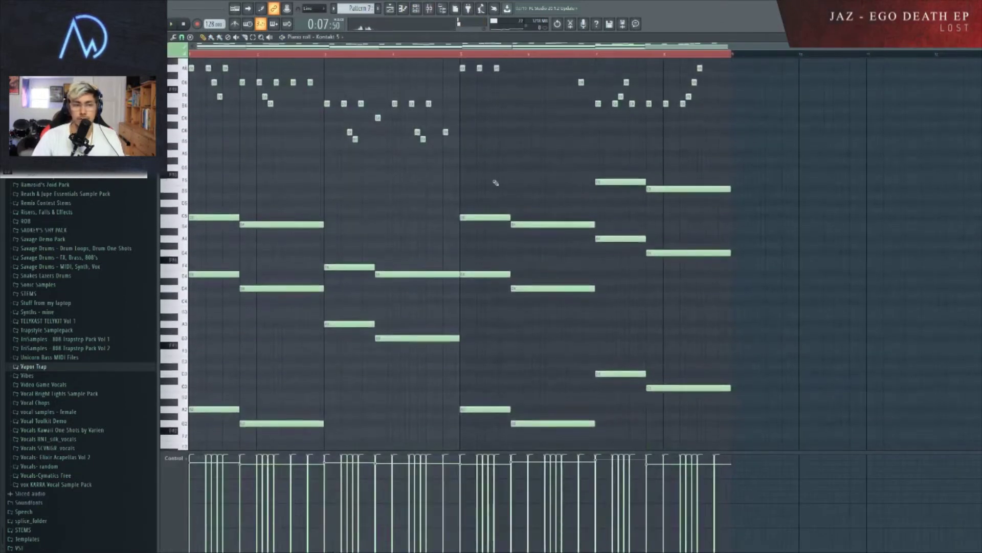
- Play Pattern 7 and audition the F4-A3-D2 and E4-G3-C2 chords, then return to the playlist
{"action": "scroll", "coordinate": [460, 205], "scroll_direction": "down", "scroll_amount": 2}
{"action": "scroll", "coordinate": [309, 274], "scroll_direction": "down", "scroll_amount": 2}
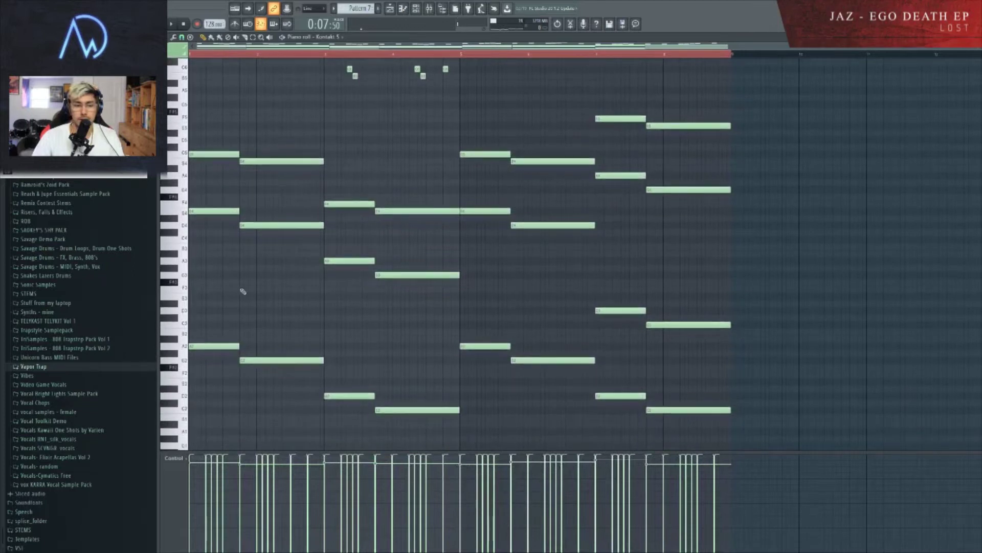
{"action": "key", "text": "space"}
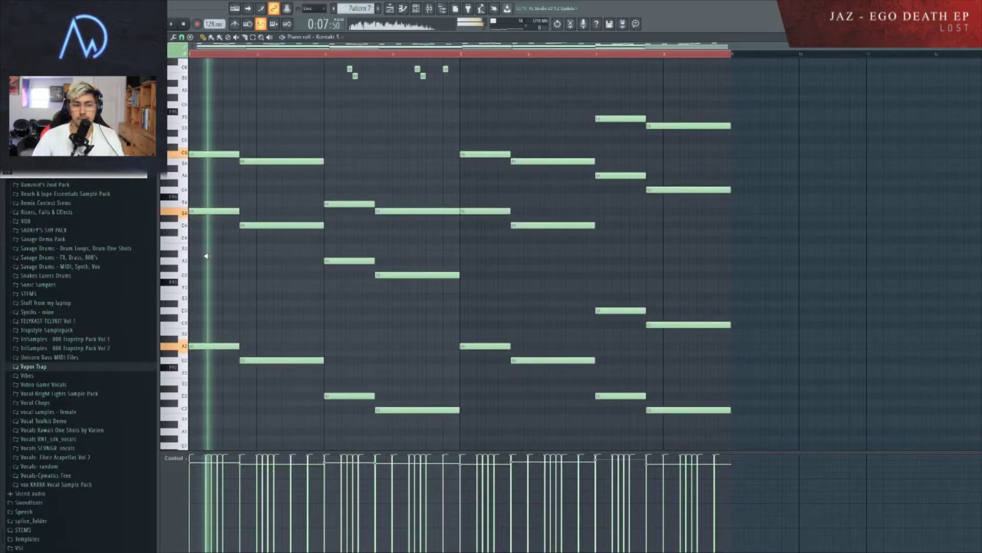
{"action": "left_click_drag", "start_coordinate": [270, 260], "coordinate": [272, 260]}
{"action": "left_click", "coordinate": [343, 267]}
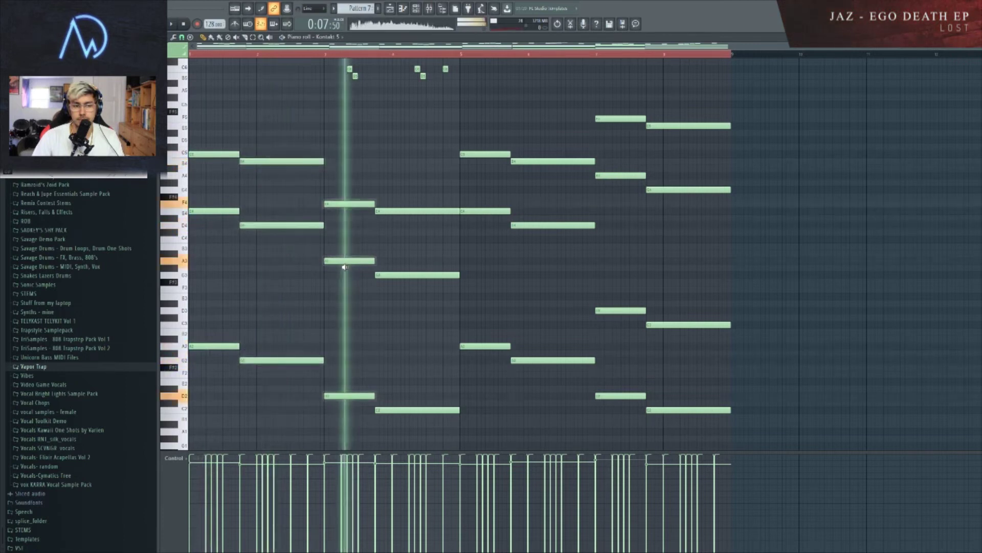
{"action": "left_click", "coordinate": [404, 275]}
{"action": "left_click_drag", "start_coordinate": [405, 275], "coordinate": [409, 277]}
{"action": "key", "text": "F5"}
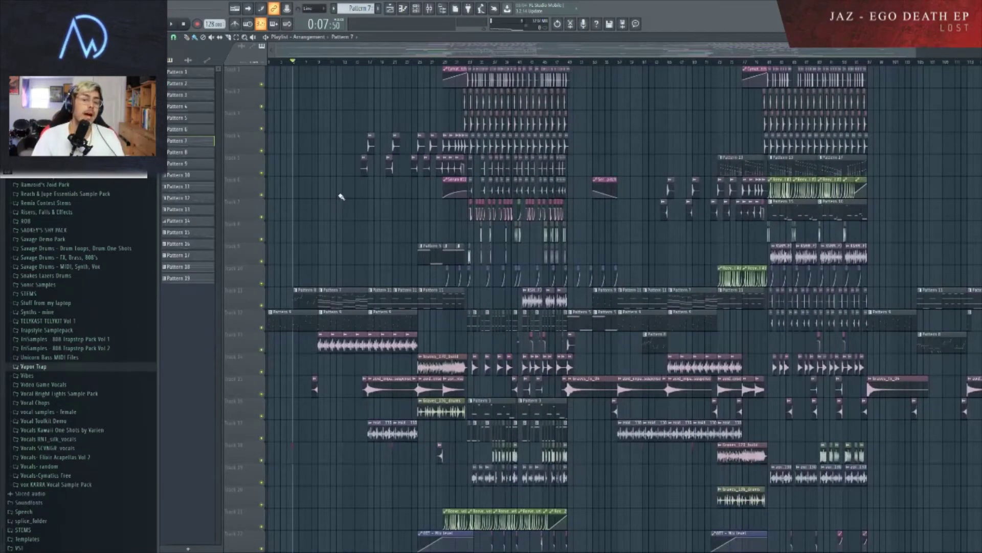
- Zoom in on the intro bars and open the Pattern 11 clip's notes
{"action": "scroll", "coordinate": [323, 215], "scroll_direction": "down", "scroll_amount": 1}
{"action": "scroll", "coordinate": [323, 220], "scroll_direction": "up", "scroll_amount": 4}
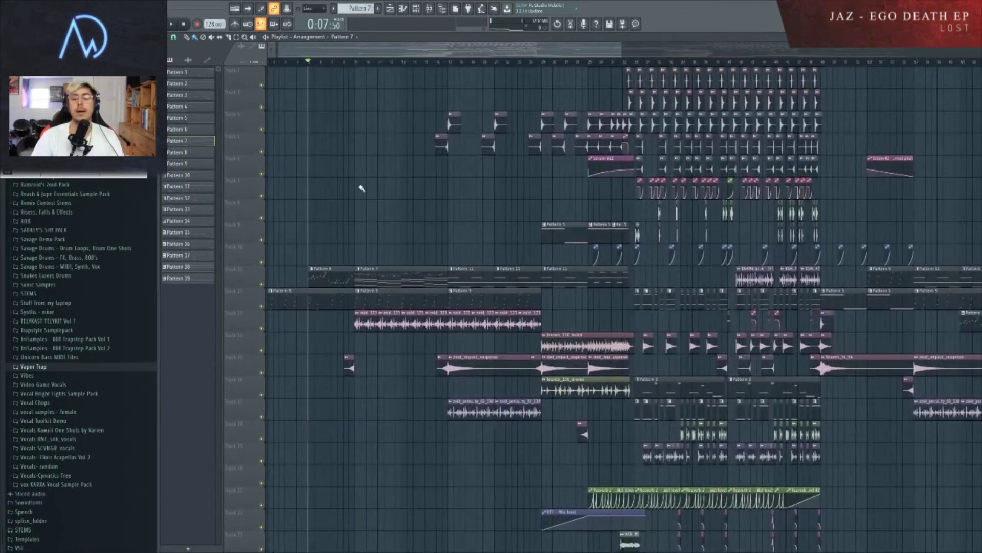
{"action": "scroll", "coordinate": [361, 188], "scroll_direction": "up", "scroll_amount": 1}
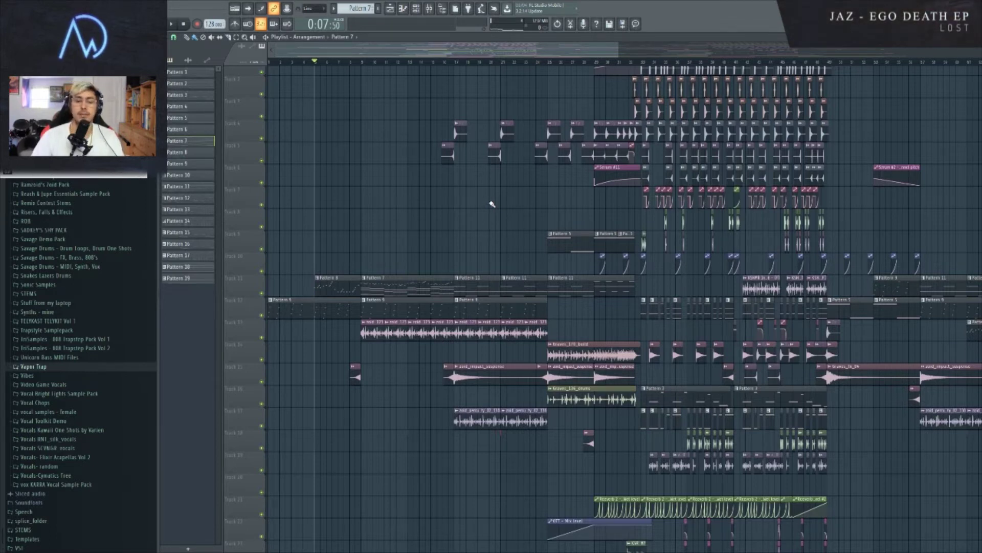
{"action": "scroll", "coordinate": [459, 267], "scroll_direction": "up", "scroll_amount": 5}
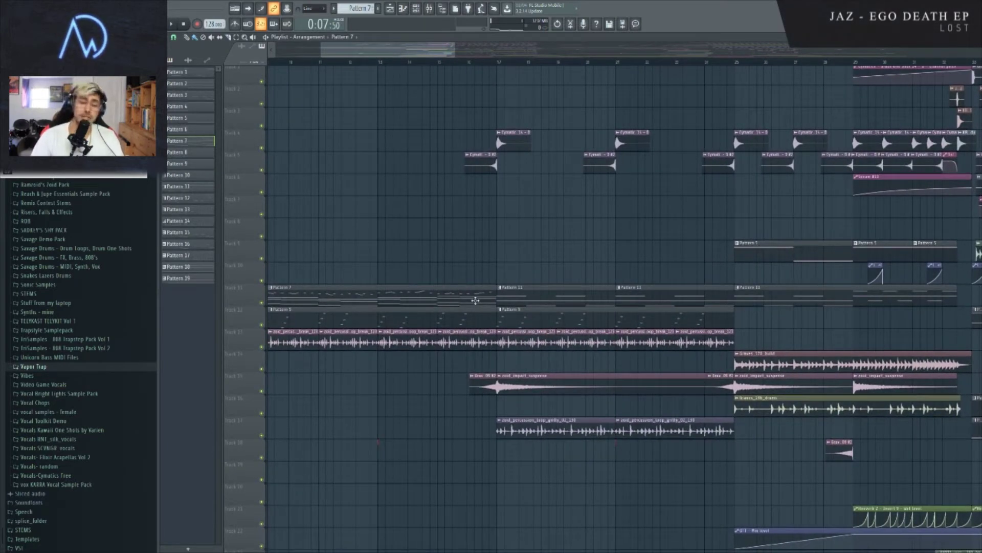
{"action": "double_click", "coordinate": [517, 291]}
- Play Pattern 11 and scrub through its sustained and repeated chord notes
{"action": "scroll", "coordinate": [265, 301], "scroll_direction": "down", "scroll_amount": 5}
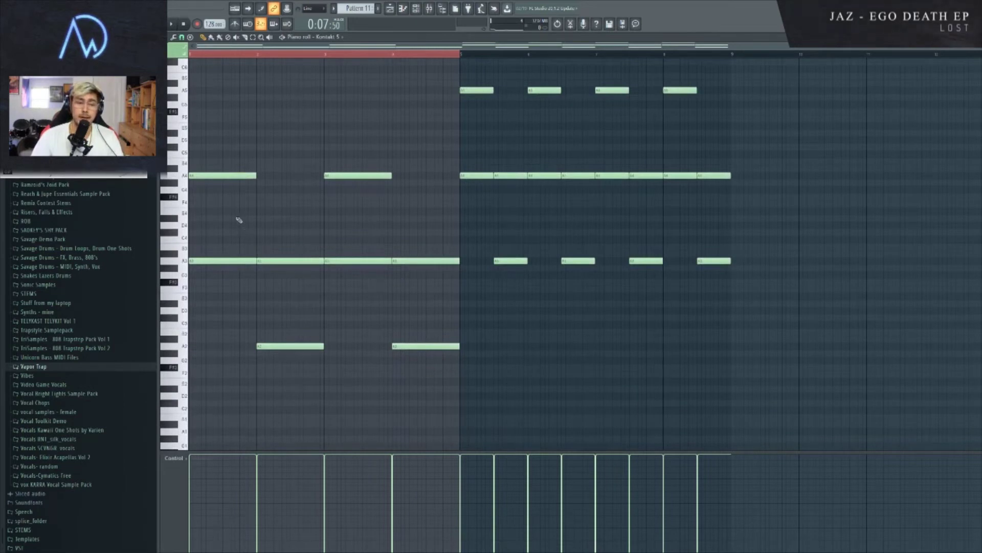
{"action": "key", "text": "space"}
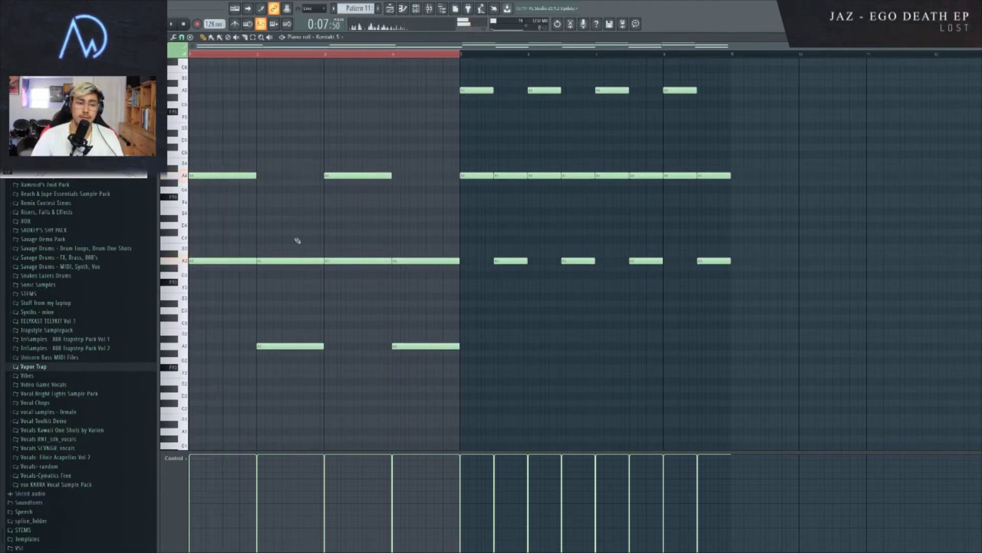
{"action": "left_click_drag", "start_coordinate": [298, 238], "coordinate": [297, 237]}
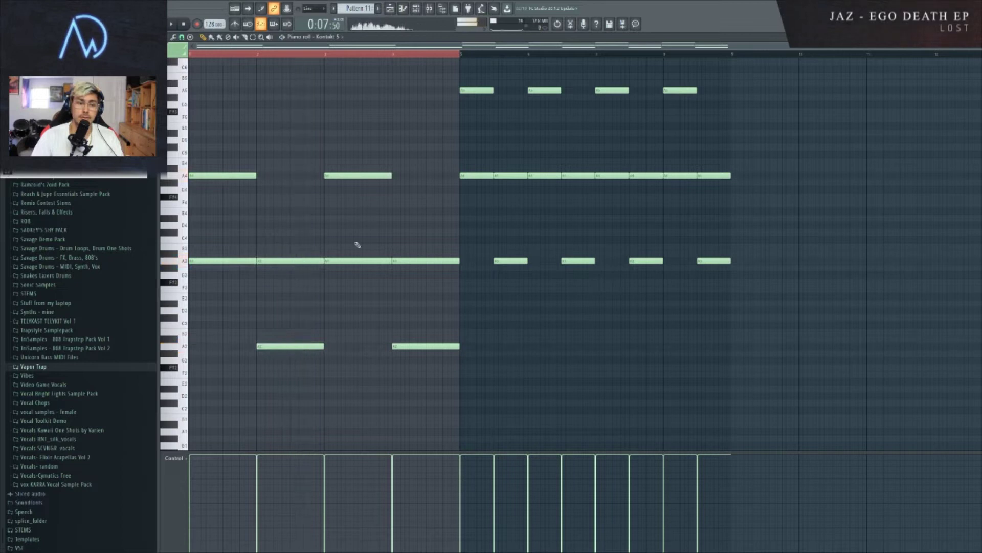
{"action": "left_click_drag", "start_coordinate": [364, 219], "coordinate": [366, 219]}
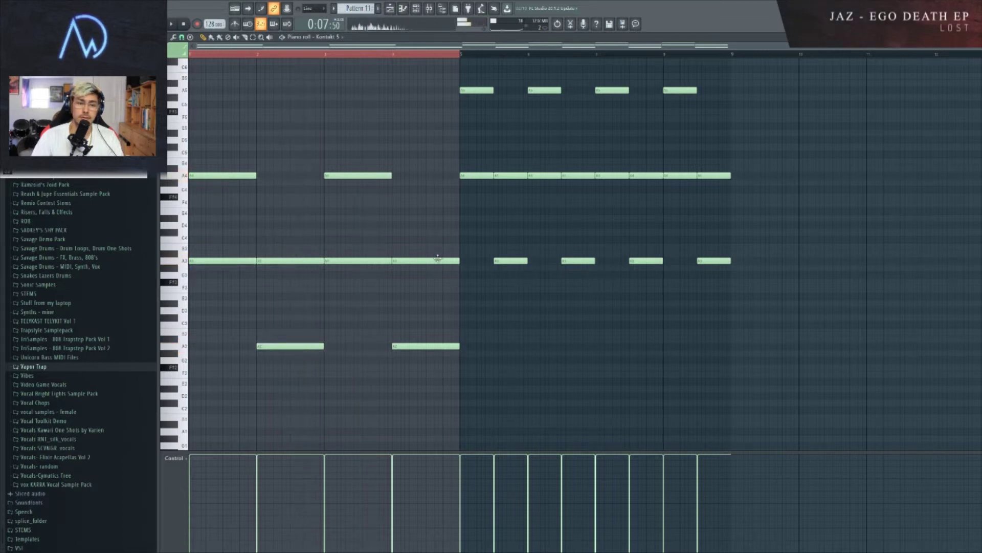
{"action": "left_click_drag", "start_coordinate": [434, 256], "coordinate": [435, 257]}
- Back in the playlist, zoom the timeline and play the arrangement from 0:30
{"action": "left_click", "coordinate": [389, 9]}
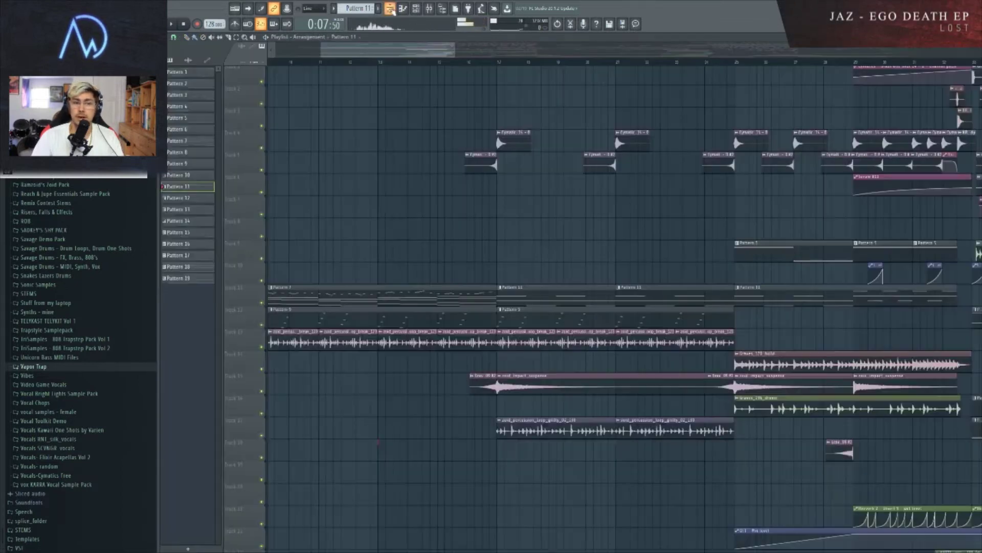
{"action": "scroll", "coordinate": [566, 216], "scroll_direction": "up", "scroll_amount": 3}
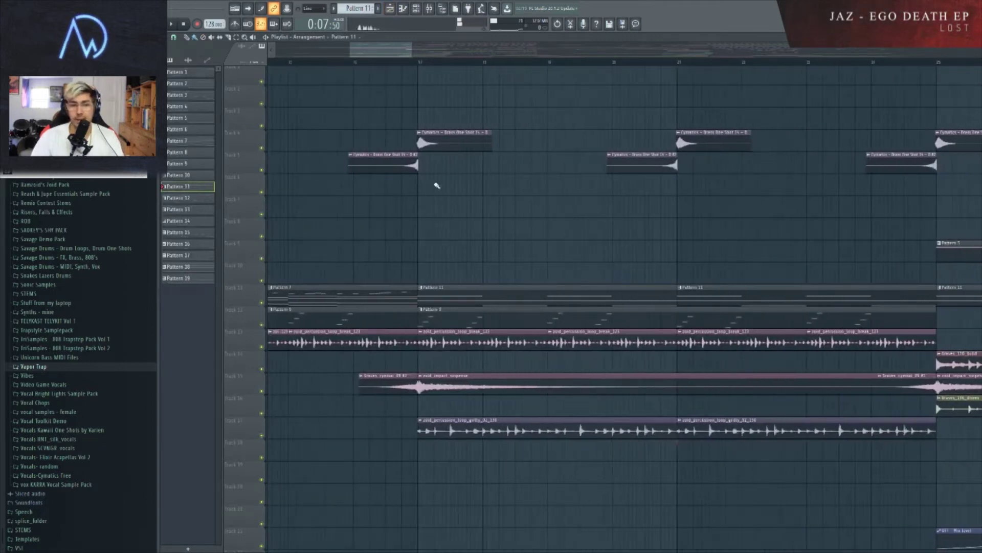
{"action": "scroll", "coordinate": [505, 77], "scroll_direction": "left", "scroll_amount": 2}
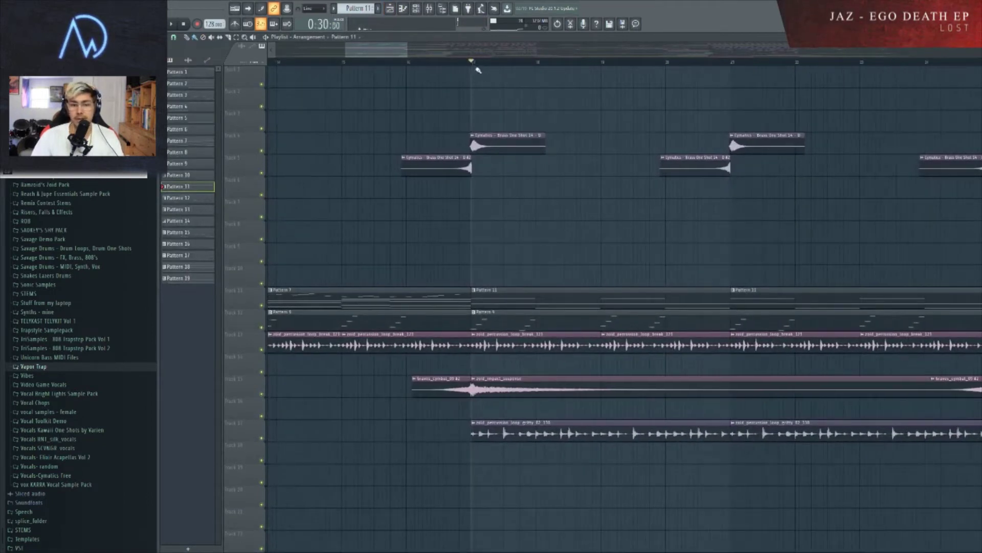
{"action": "scroll", "coordinate": [529, 241], "scroll_direction": "down", "scroll_amount": 4}
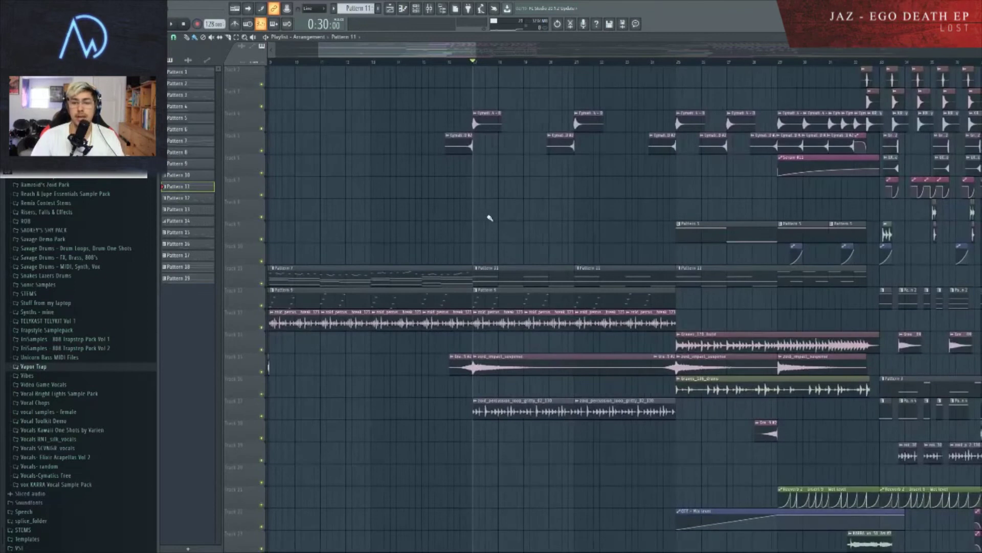
{"action": "key", "text": "space"}
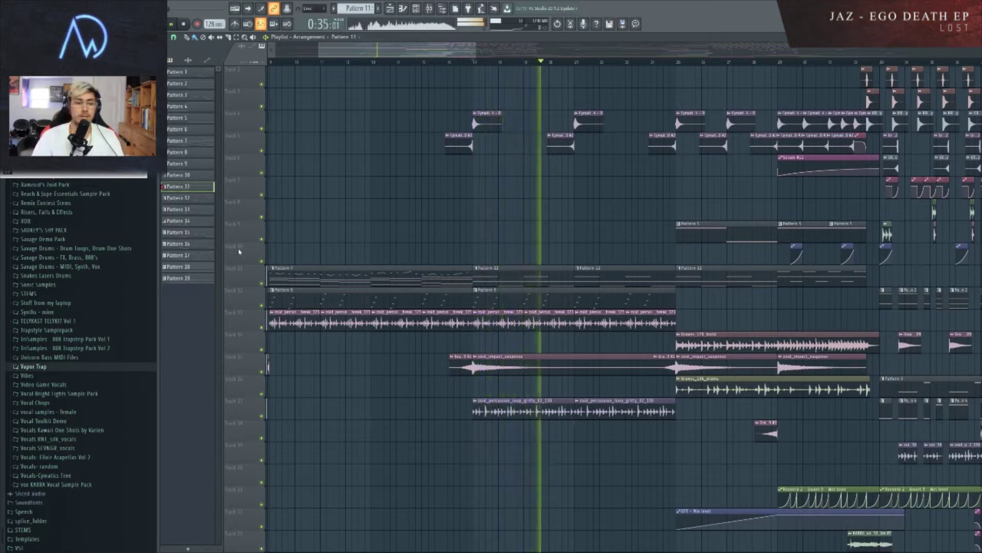
- Select Track 11's clips, follow the playhead, then stop playback and zoom back out
{"action": "left_click", "coordinate": [256, 281]}
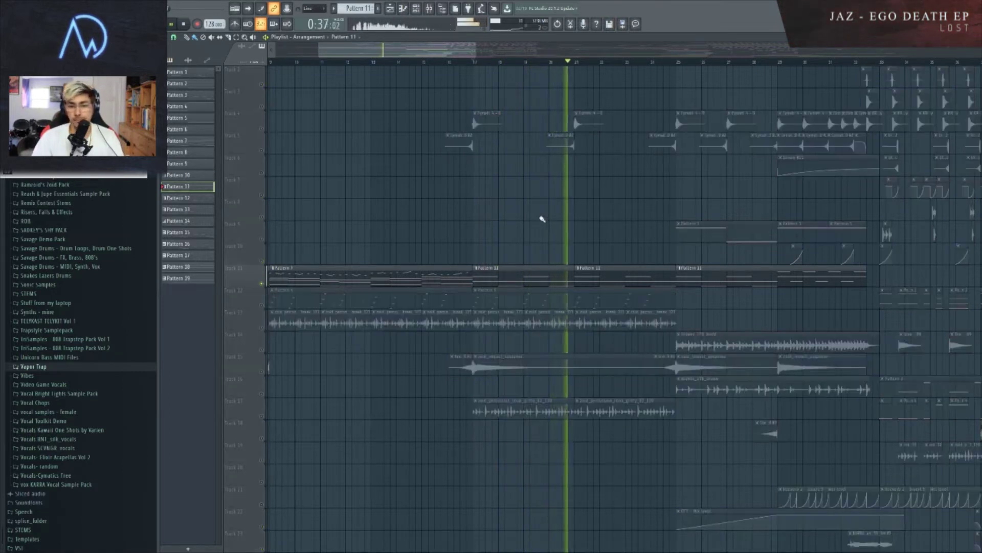
{"action": "left_click_drag", "start_coordinate": [625, 208], "coordinate": [487, 227]}
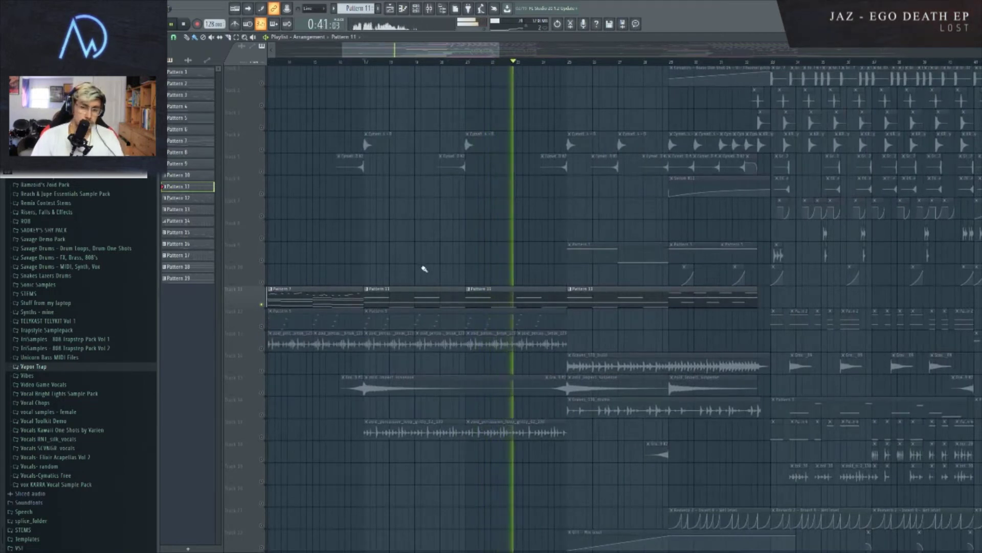
{"action": "key", "text": "space"}
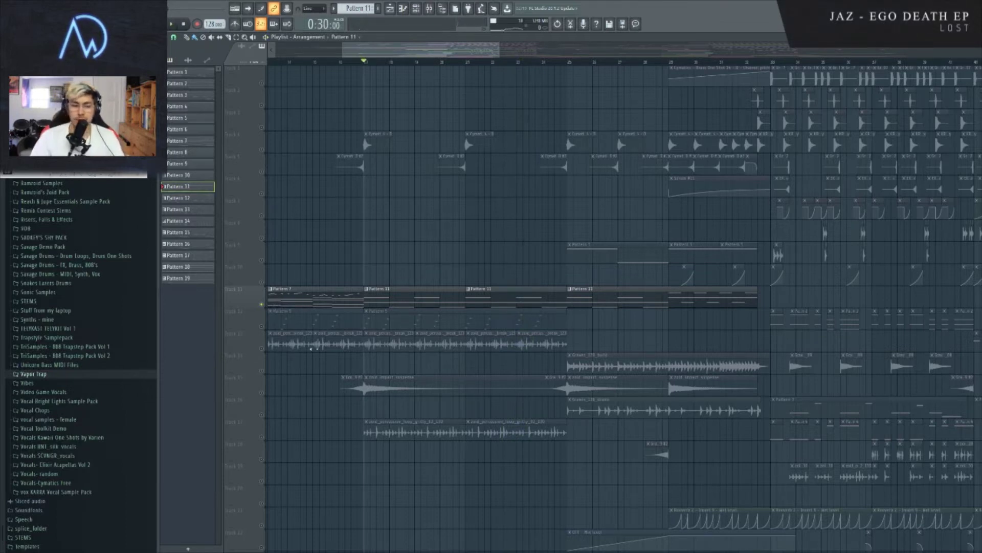
{"action": "scroll", "coordinate": [491, 193], "scroll_direction": "down", "scroll_amount": 4}
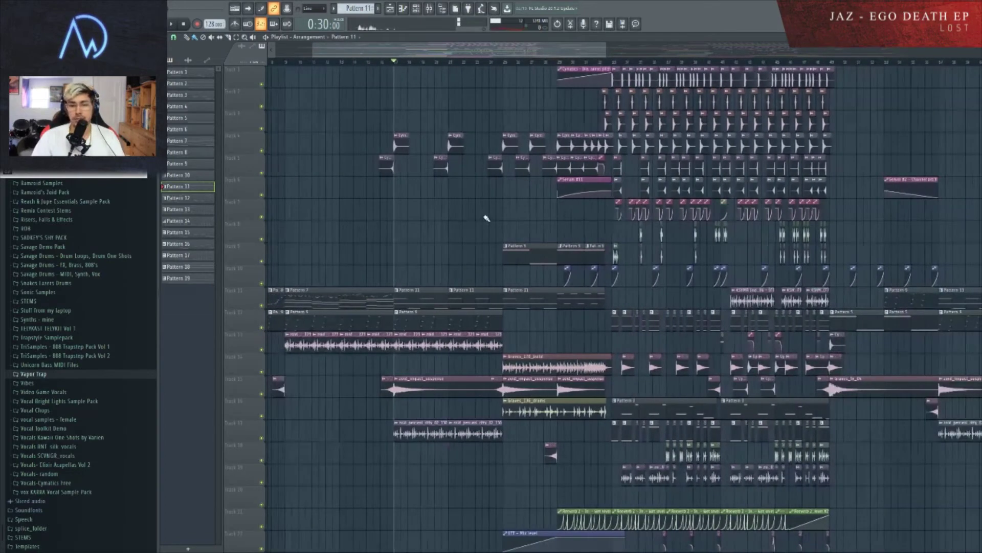
{"action": "scroll", "coordinate": [487, 218], "scroll_direction": "up", "scroll_amount": 5}
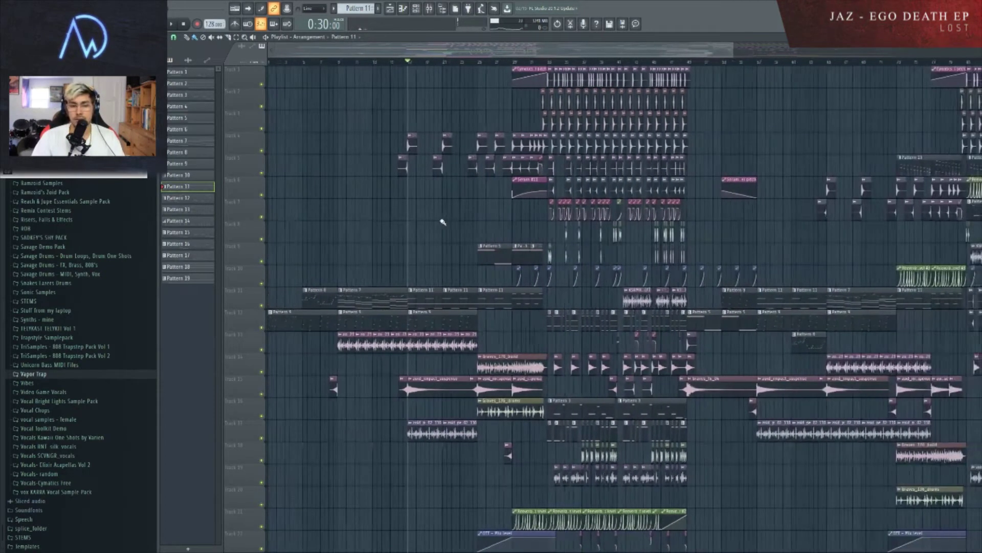
{"action": "scroll", "coordinate": [441, 226], "scroll_direction": "down", "scroll_amount": 5}
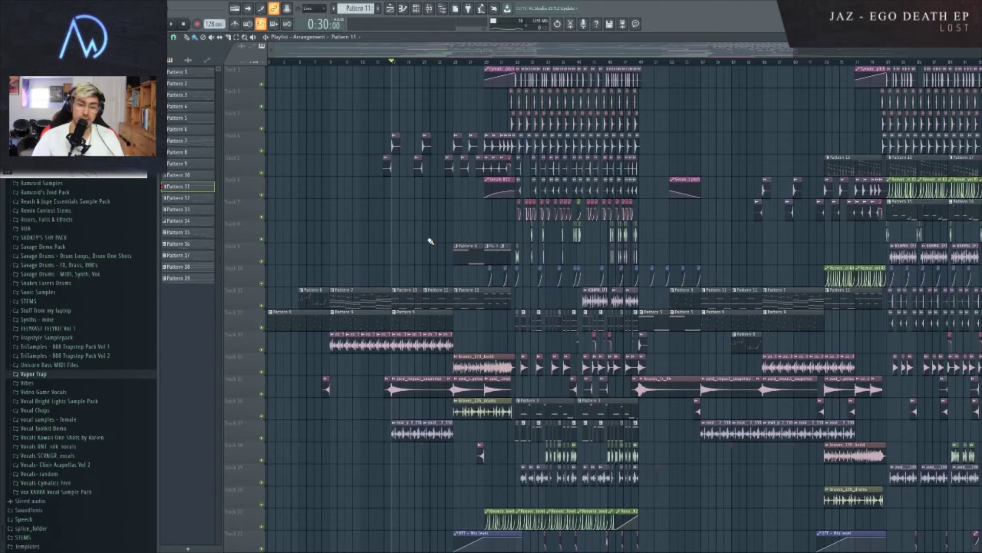
{"action": "scroll", "coordinate": [404, 251], "scroll_direction": "up", "scroll_amount": 4}
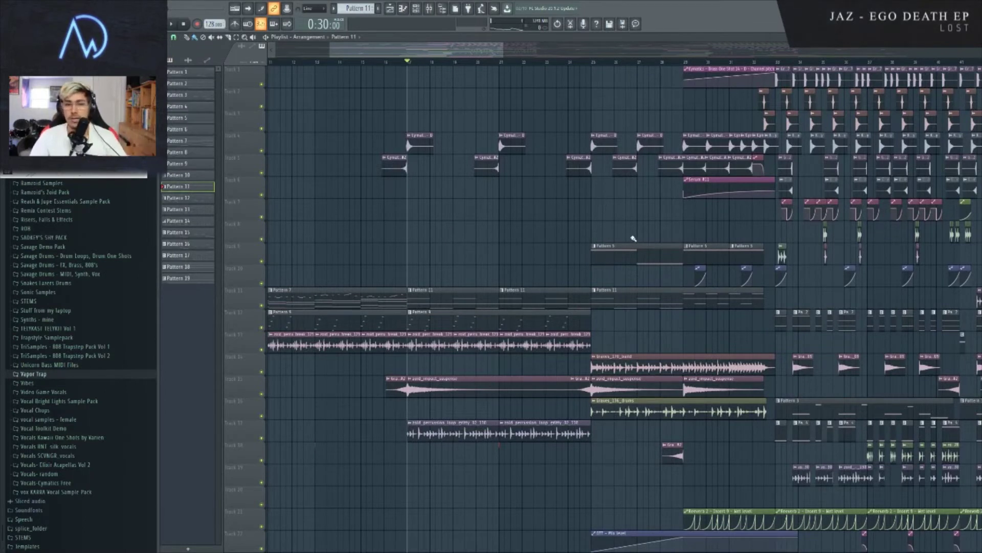
- Move the song position to 0:28:59 and preview the Brass One Shot 14 clip
{"action": "scroll", "coordinate": [399, 213], "scroll_direction": "up", "scroll_amount": 6}
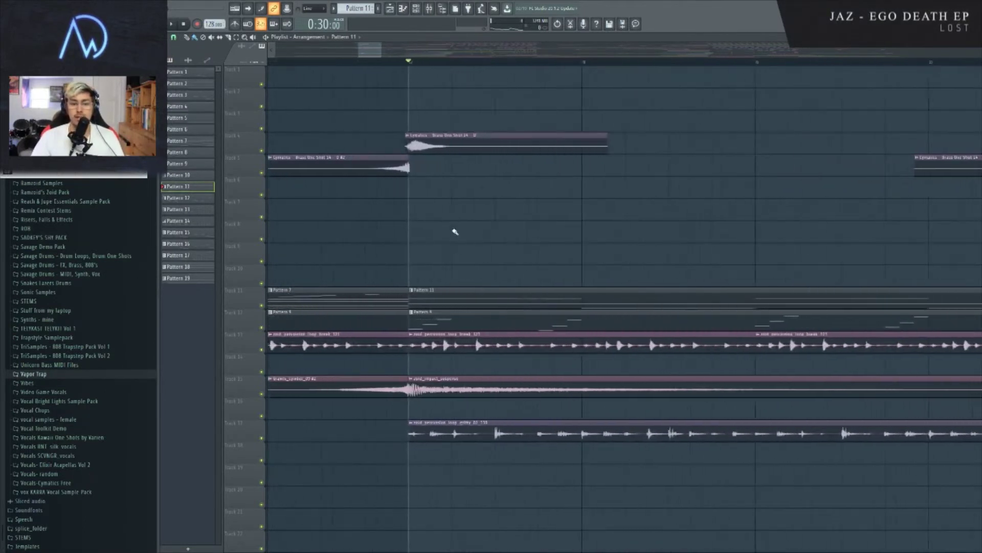
{"action": "scroll", "coordinate": [492, 231], "scroll_direction": "down", "scroll_amount": 3}
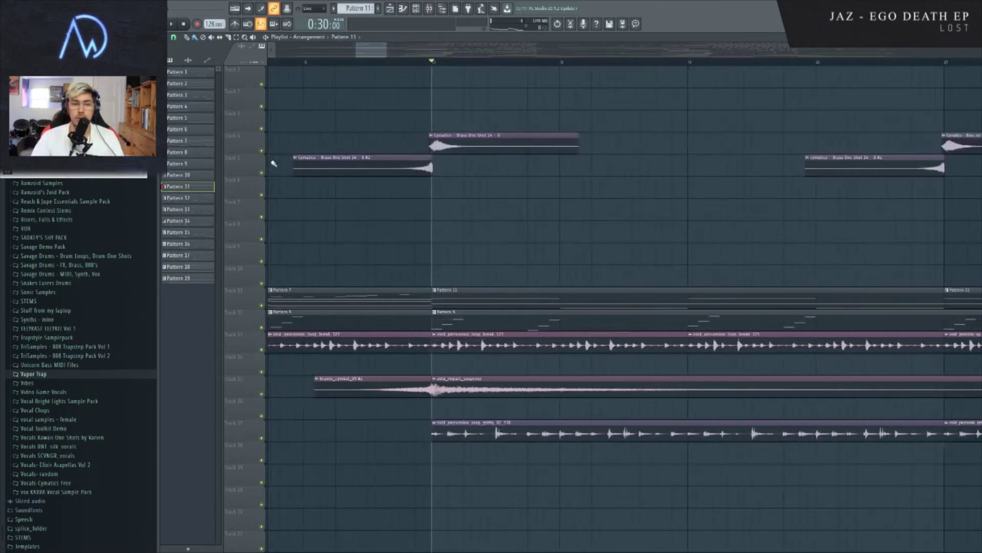
{"action": "scroll", "coordinate": [331, 125], "scroll_direction": "down", "scroll_amount": 3}
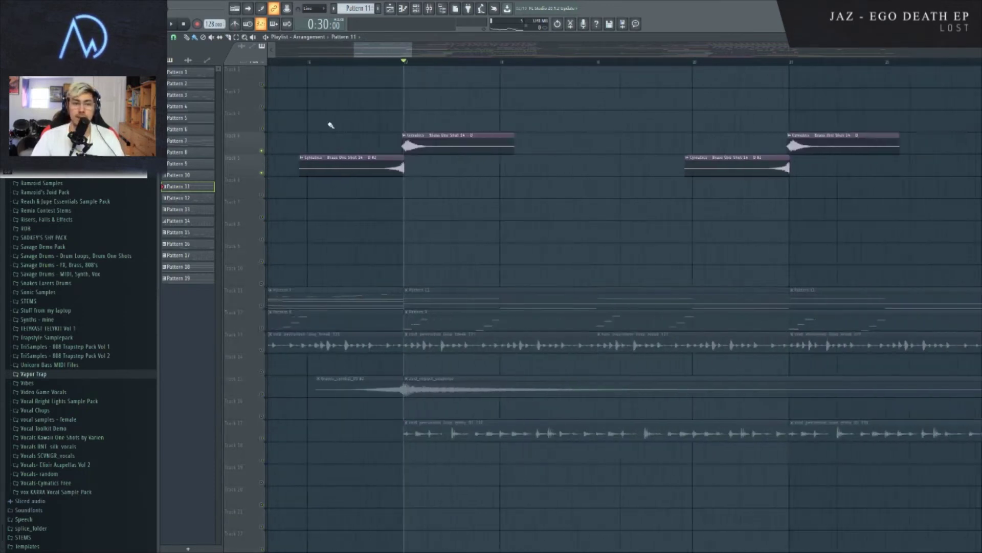
{"action": "left_click", "coordinate": [329, 62]}
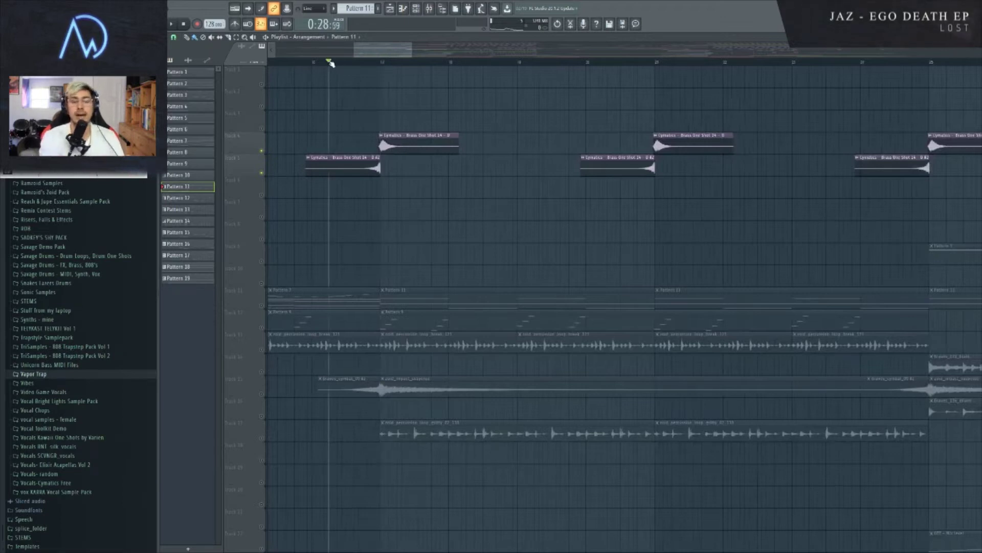
{"action": "left_click", "coordinate": [396, 131]}
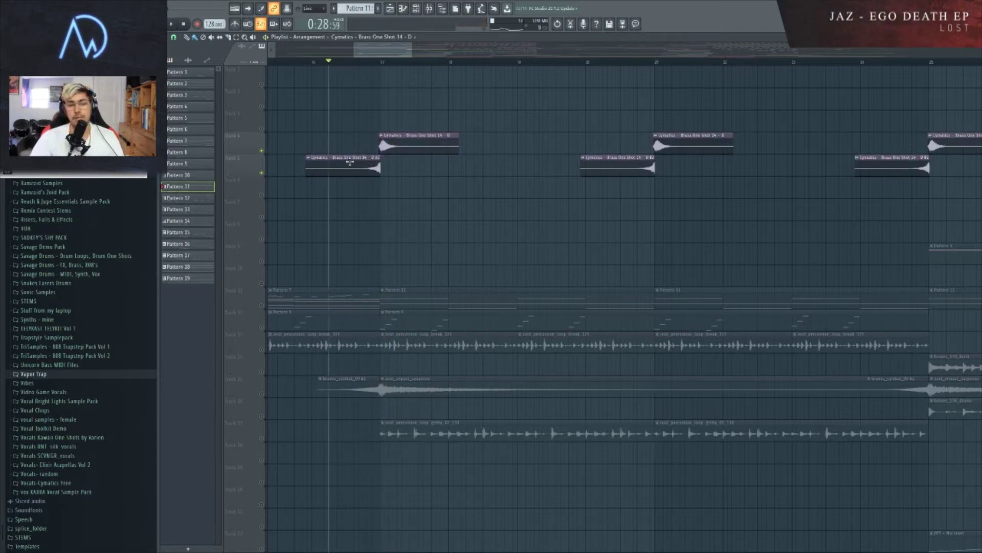
- Play and stop from 0:28:59, then make Pattern 5 the current pattern
{"action": "key", "text": "space"}
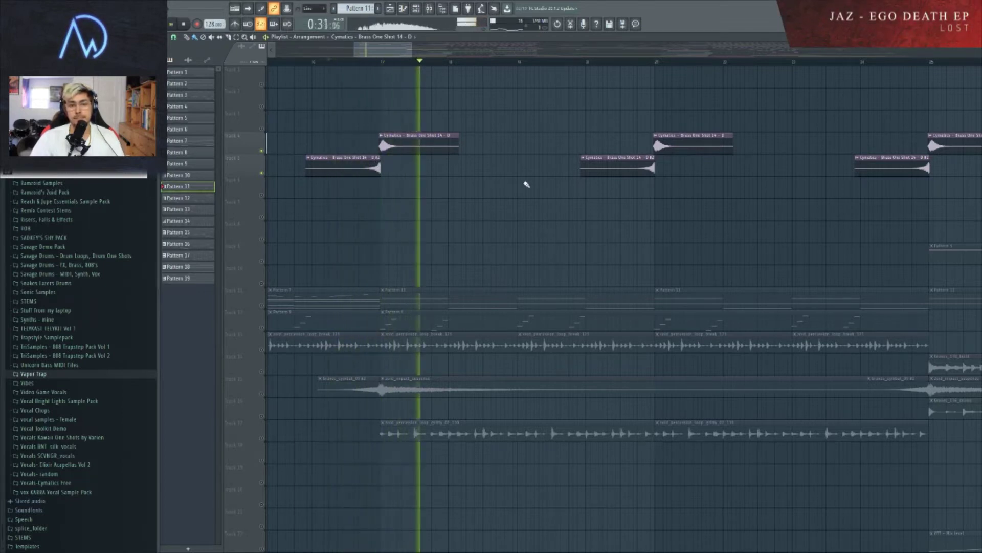
{"action": "key", "text": "space"}
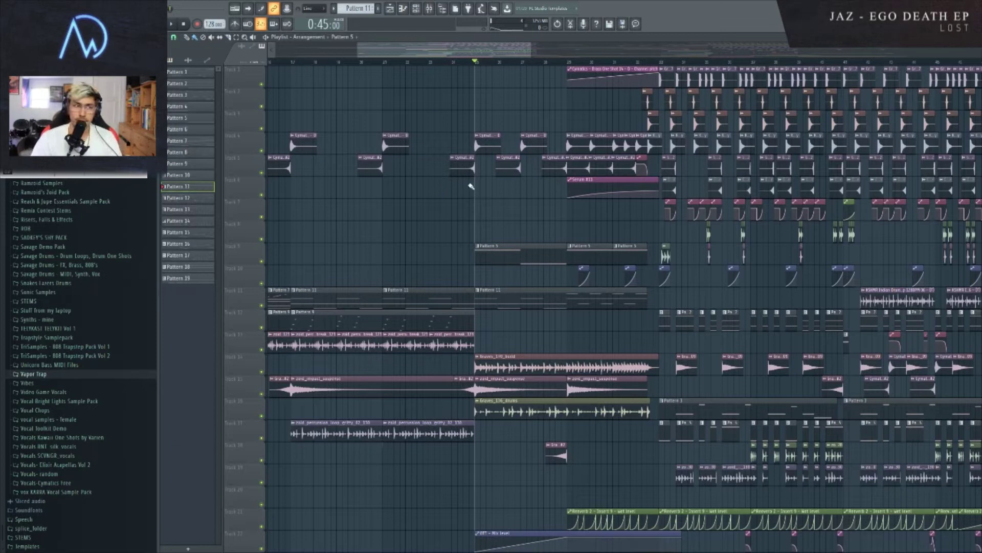
{"action": "left_click", "coordinate": [489, 251]}
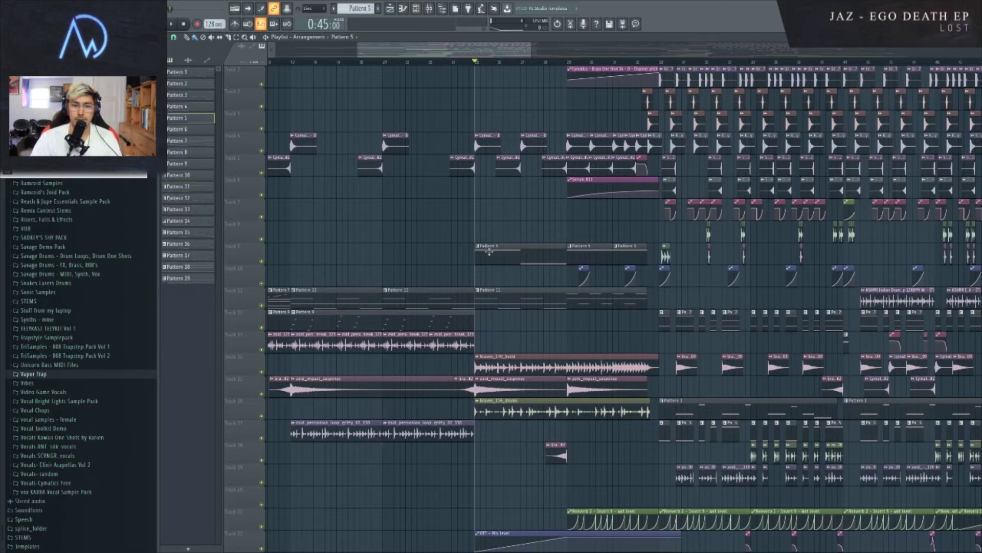
- Check the Serum #2 channel, play through later bars, stop, and reopen the Channel Rack
{"action": "left_click", "coordinate": [415, 9]}
{"action": "left_click", "coordinate": [716, 165]}
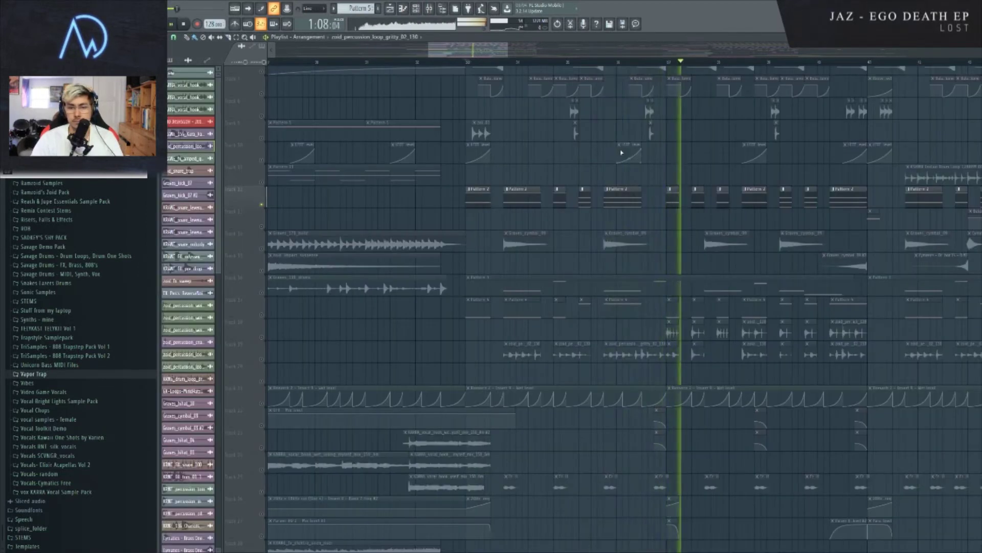
{"action": "left_click_drag", "start_coordinate": [688, 148], "coordinate": [509, 165]}
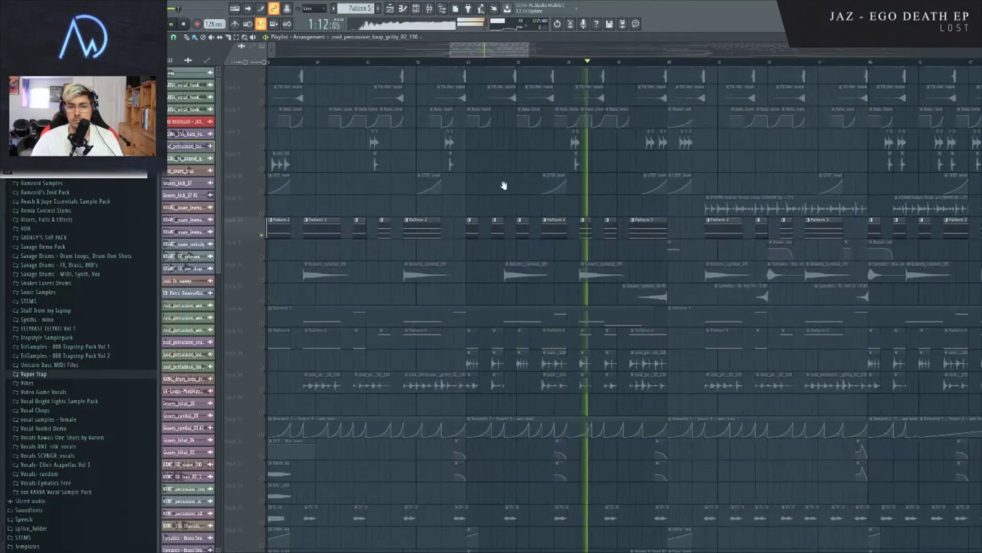
{"action": "scroll", "coordinate": [489, 214], "scroll_direction": "up", "scroll_amount": 3}
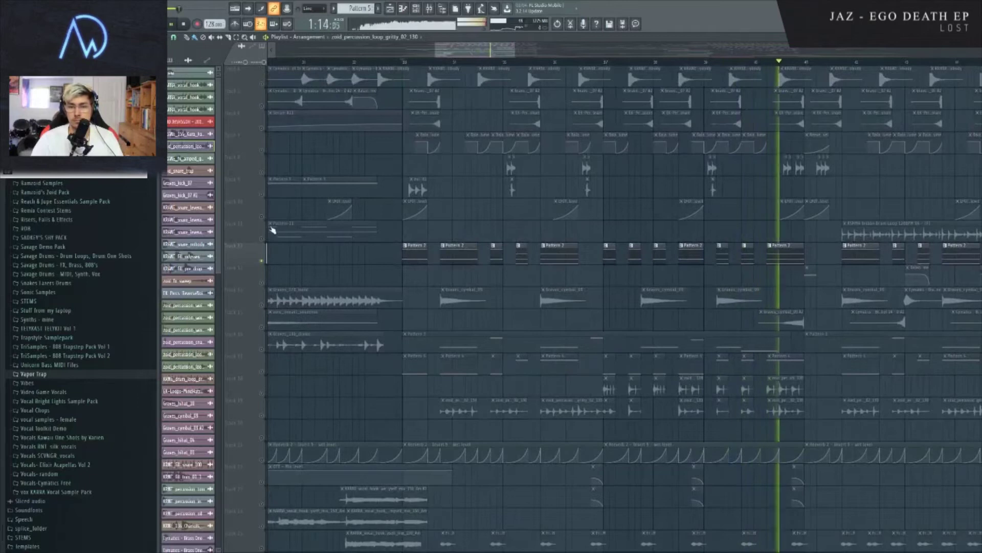
{"action": "key", "text": "space"}
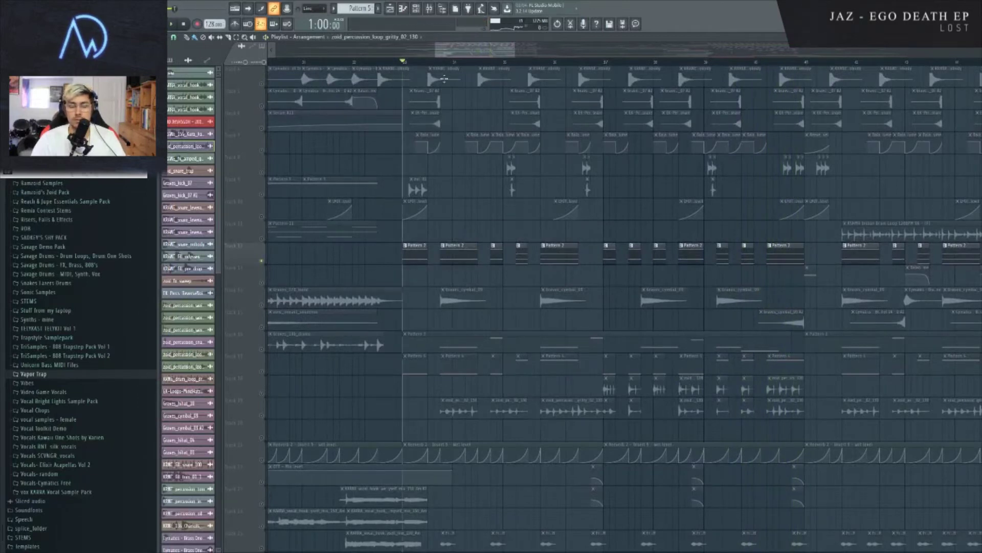
{"action": "key", "text": "F6"}
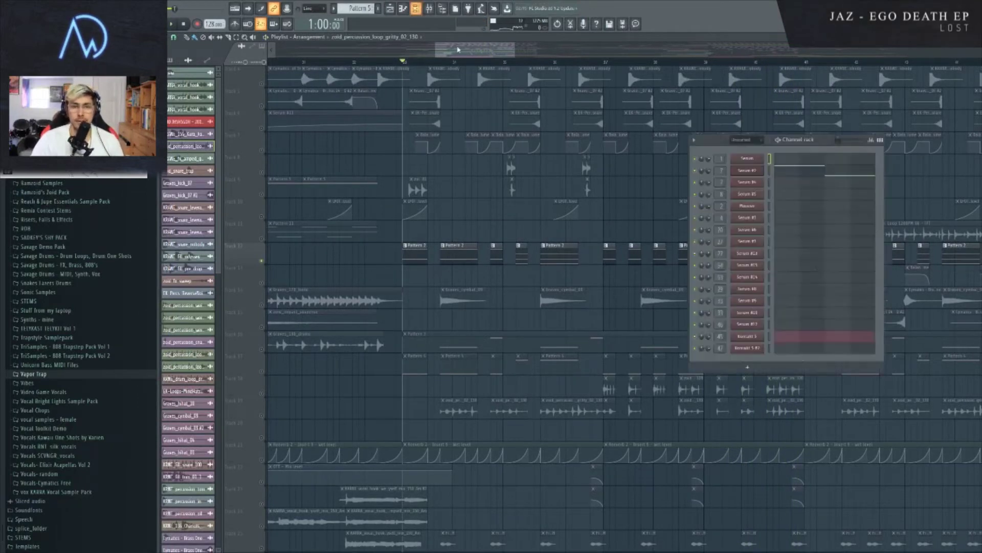
- Inspect the Serum #2 synth, then close its window and hide the Channel Rack with F6
{"action": "left_click", "coordinate": [753, 173]}
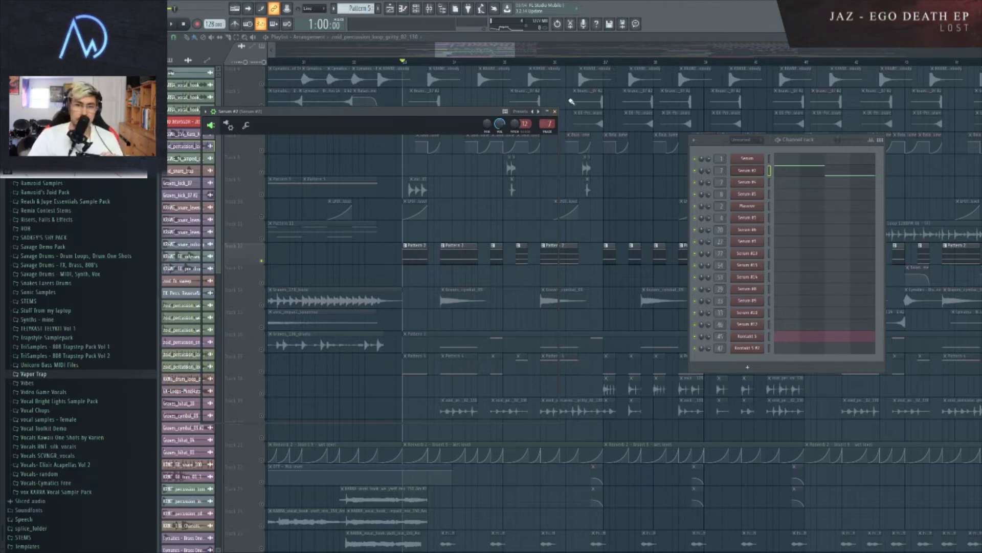
{"action": "left_click", "coordinate": [556, 111]}
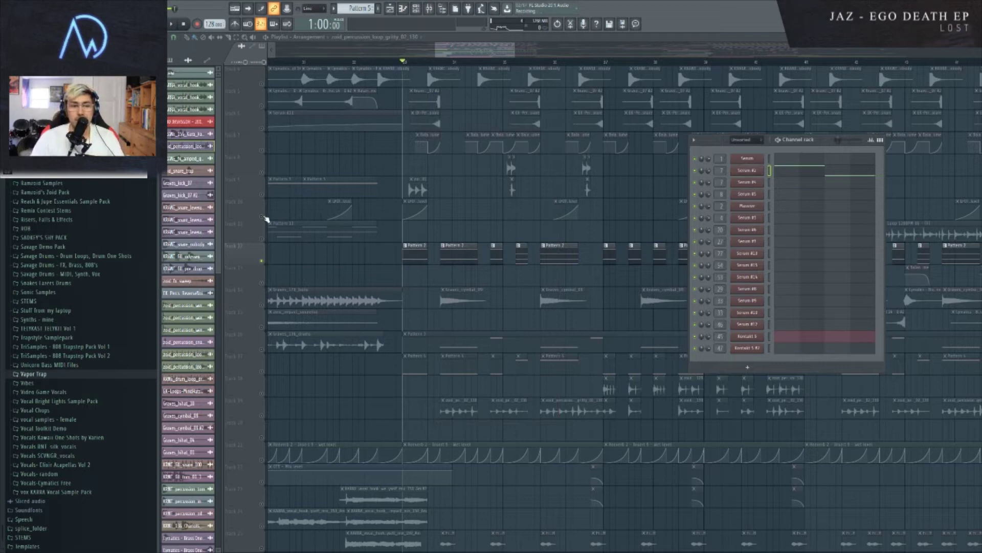
{"action": "key", "text": "F6"}
{"action": "key", "text": "space"}
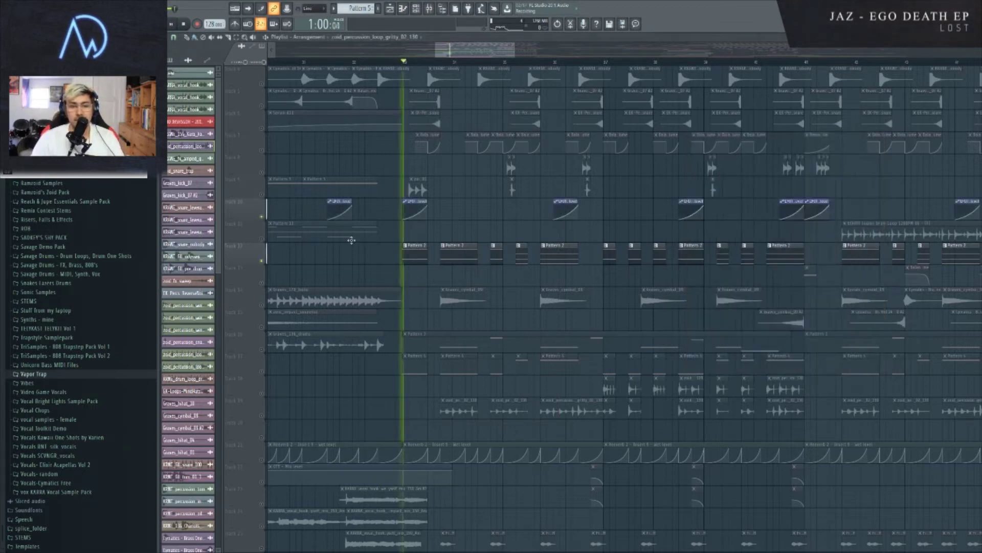
{"action": "key", "text": "space"}
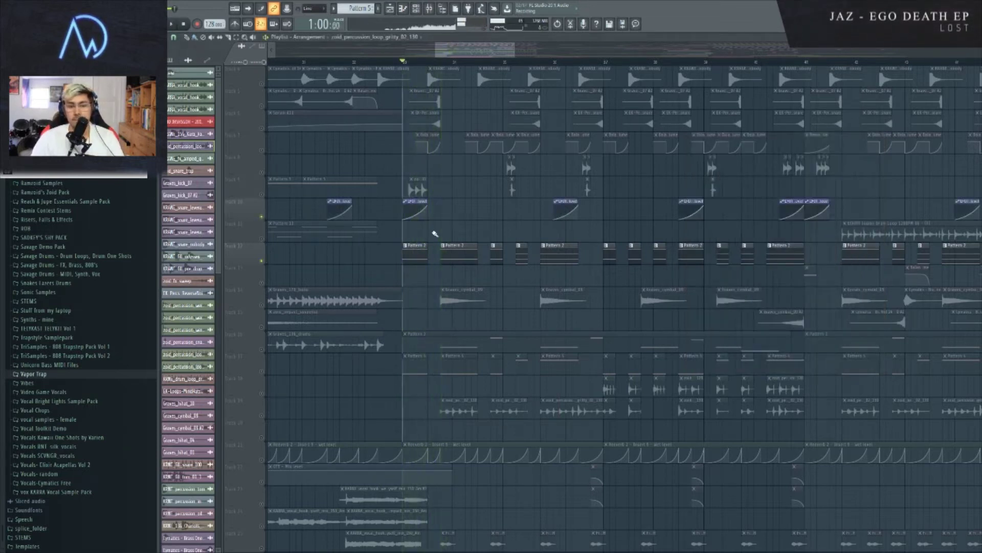
{"action": "scroll", "coordinate": [442, 233], "scroll_direction": "down", "scroll_amount": 5}
{"action": "scroll", "coordinate": [436, 330], "scroll_direction": "down", "scroll_amount": 1}
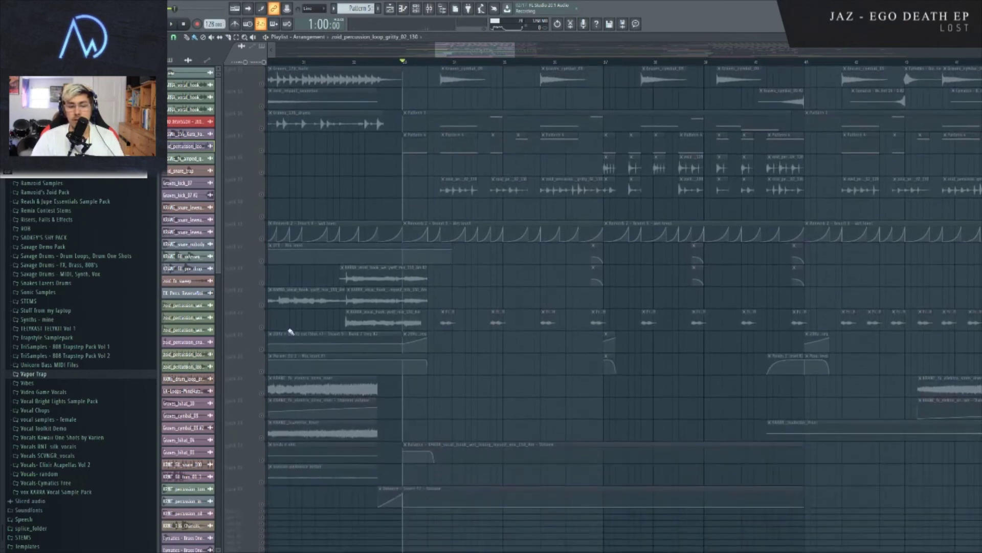
{"action": "scroll", "coordinate": [268, 254], "scroll_direction": "up", "scroll_amount": 6}
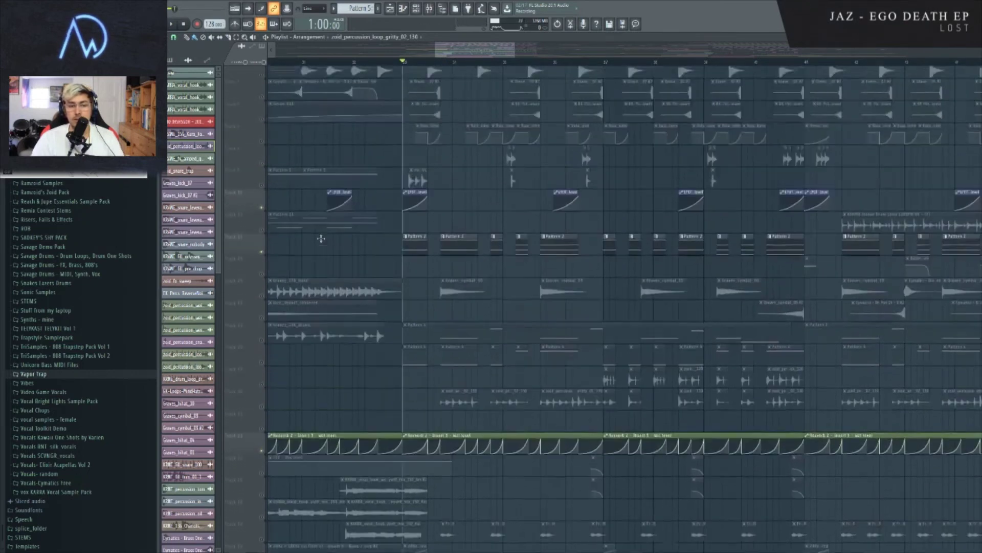
{"action": "scroll", "coordinate": [329, 249], "scroll_direction": "up", "scroll_amount": 1}
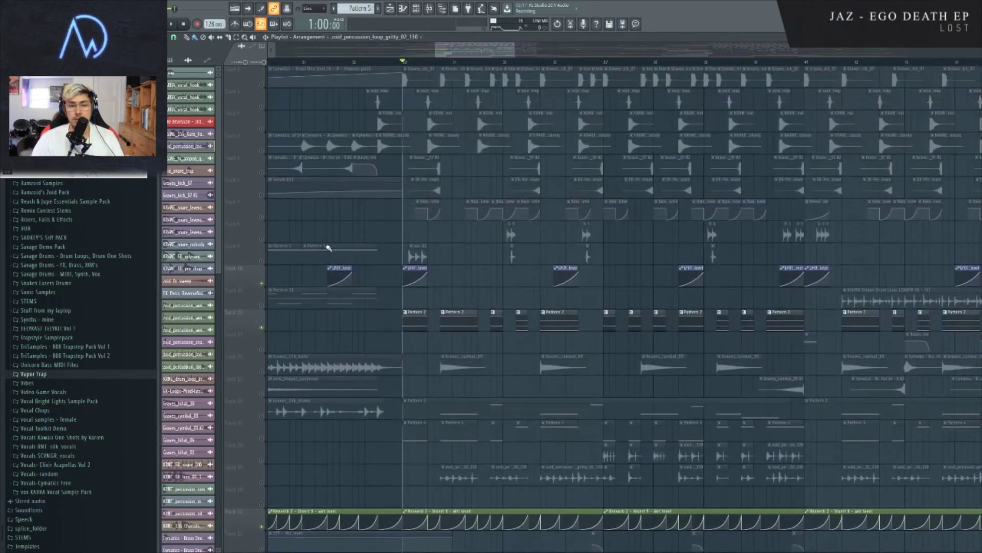
{"action": "left_click", "coordinate": [265, 218]}
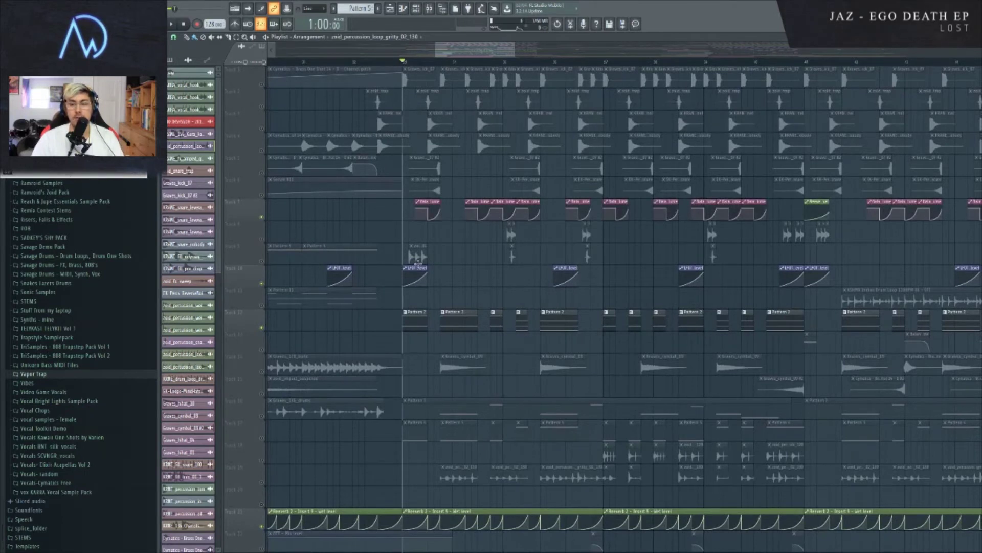
{"action": "scroll", "coordinate": [418, 259], "scroll_direction": "down", "scroll_amount": 3}
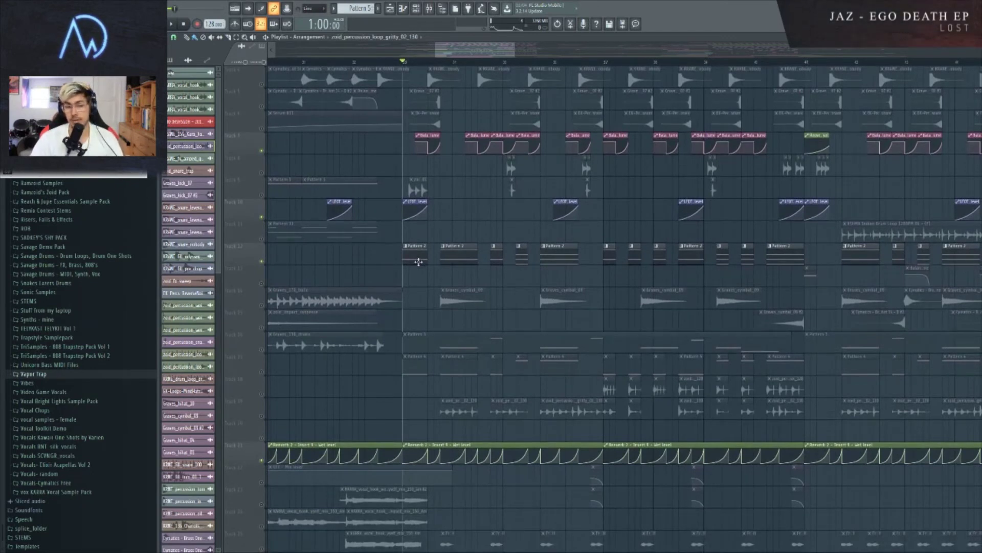
{"action": "key", "text": "space"}
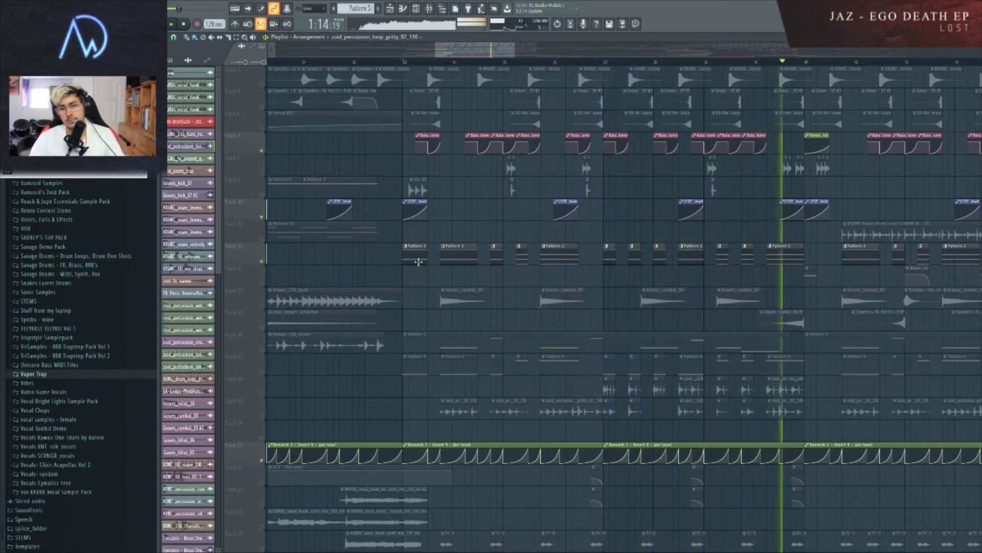
{"action": "key", "text": "space"}
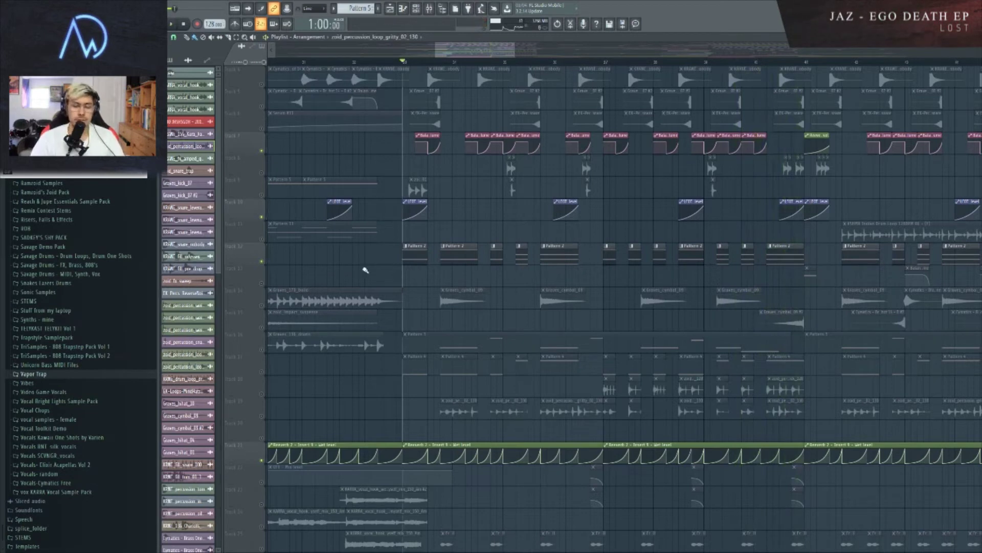
{"action": "scroll", "coordinate": [427, 371], "scroll_direction": "up", "scroll_amount": 1}
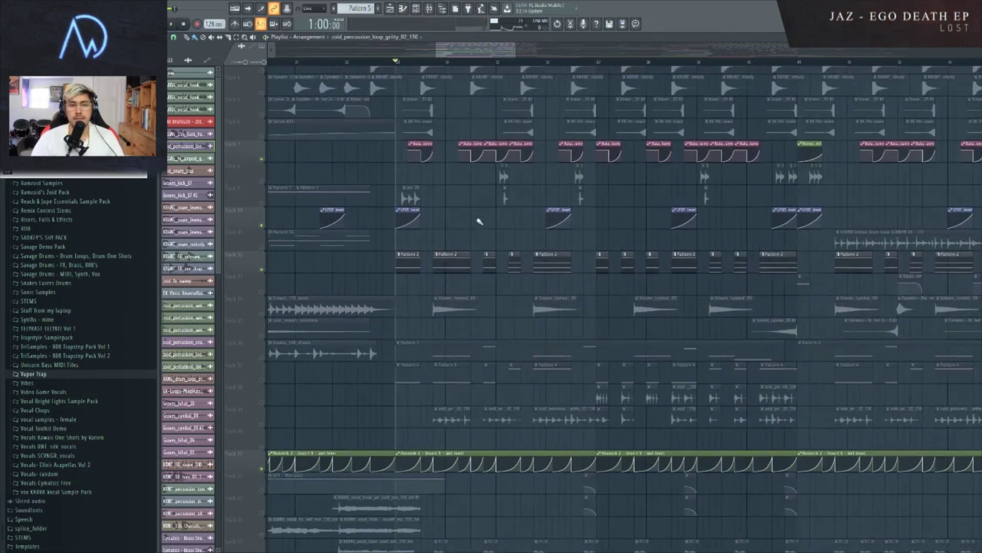
{"action": "scroll", "coordinate": [479, 221], "scroll_direction": "up", "scroll_amount": 3}
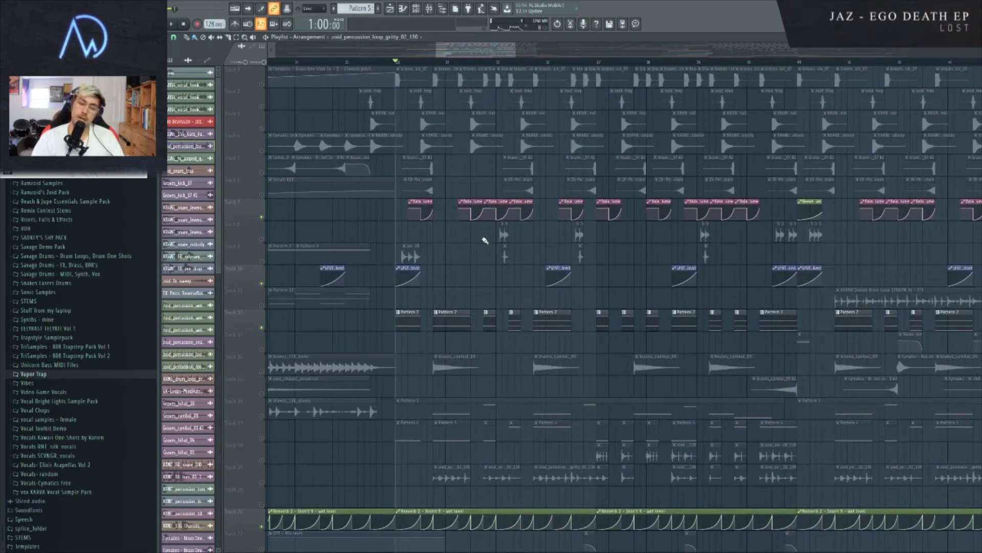
{"action": "left_click", "coordinate": [263, 438]}
{"action": "key", "text": "space"}
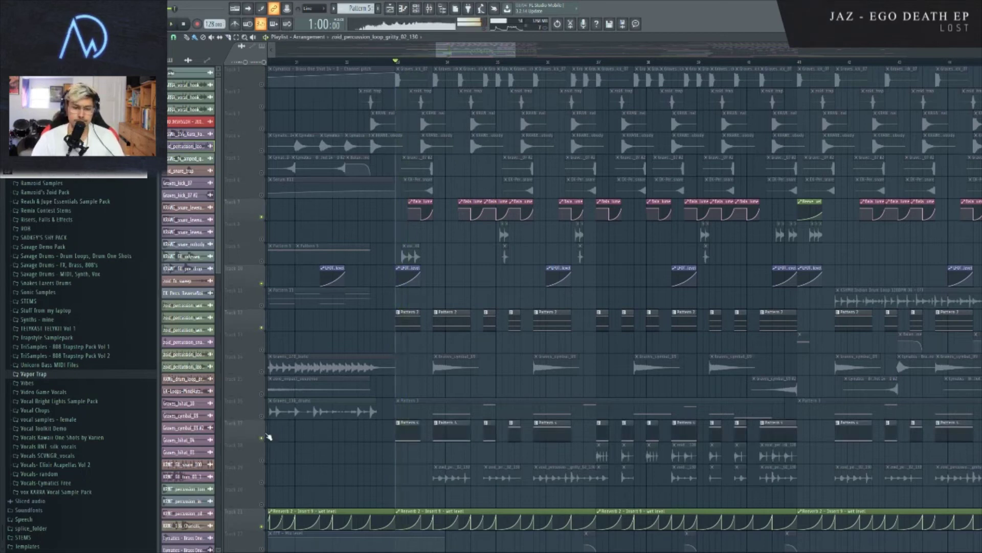
{"action": "left_click", "coordinate": [262, 416]}
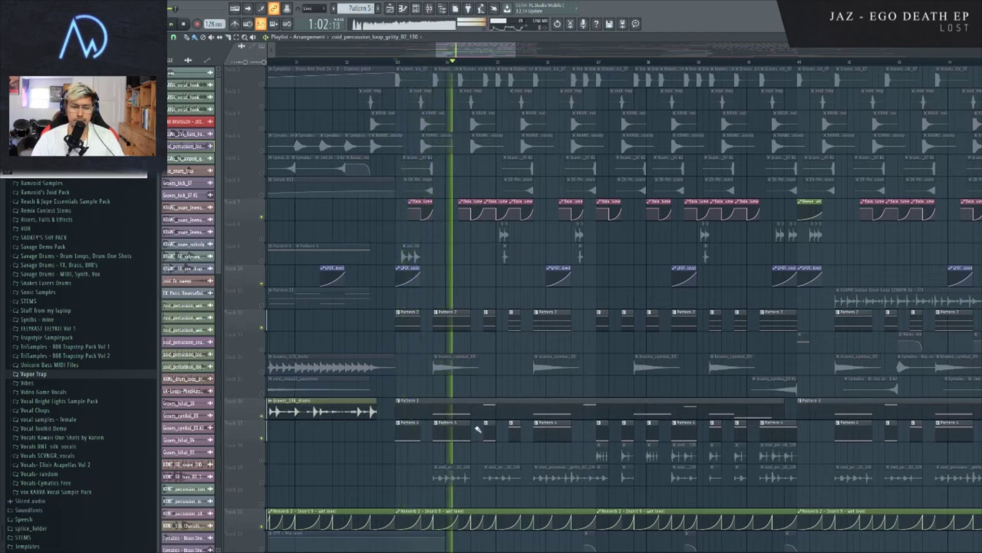
{"action": "key", "text": "space"}
{"action": "scroll", "coordinate": [512, 367], "scroll_direction": "down", "scroll_amount": 2}
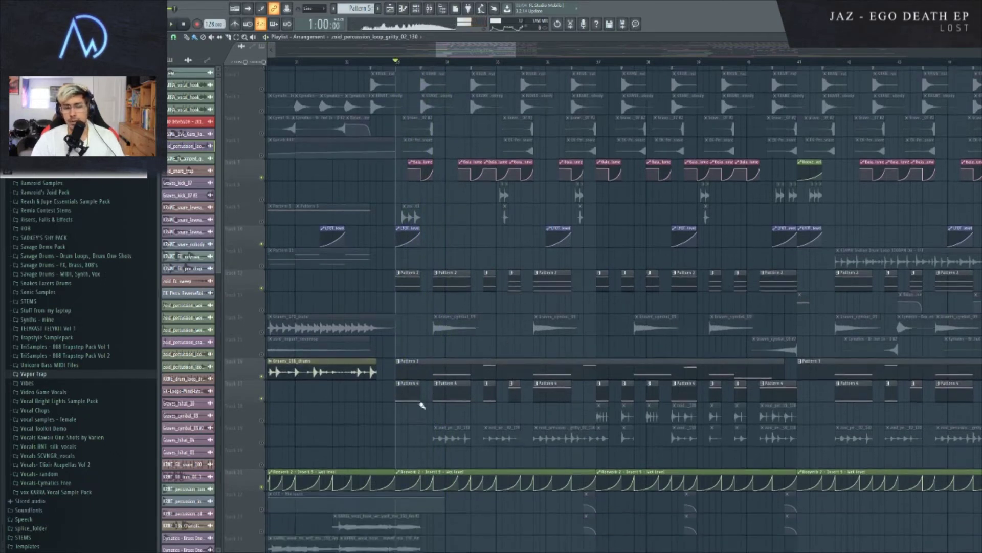
{"action": "left_click", "coordinate": [427, 10]}
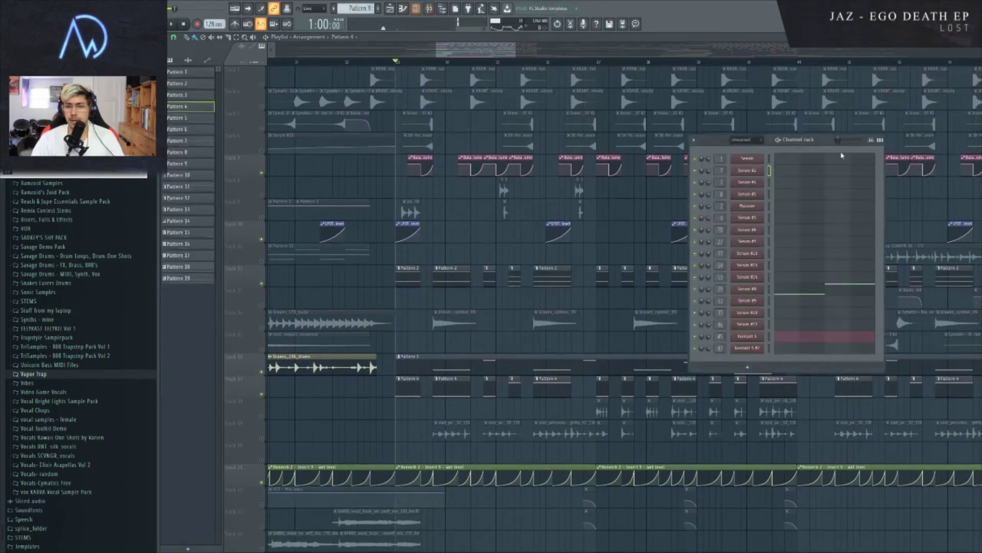
{"action": "key", "text": "space"}
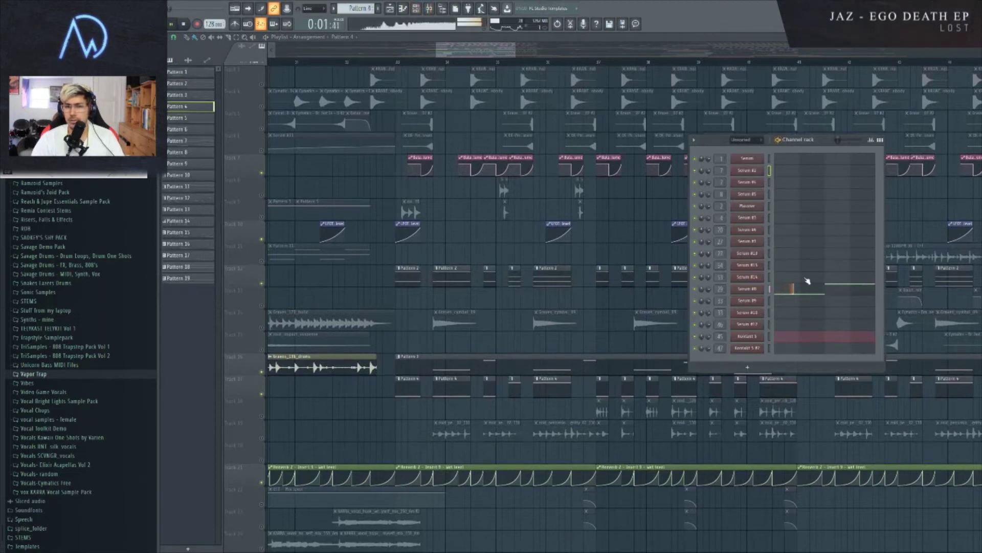
{"action": "key", "text": "F6"}
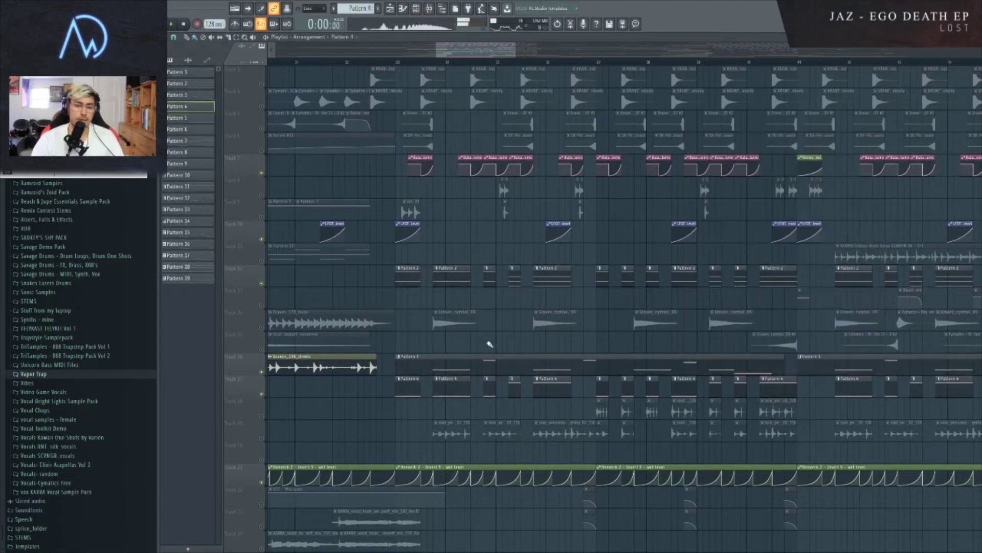
{"action": "scroll", "coordinate": [460, 340], "scroll_direction": "up", "scroll_amount": 2}
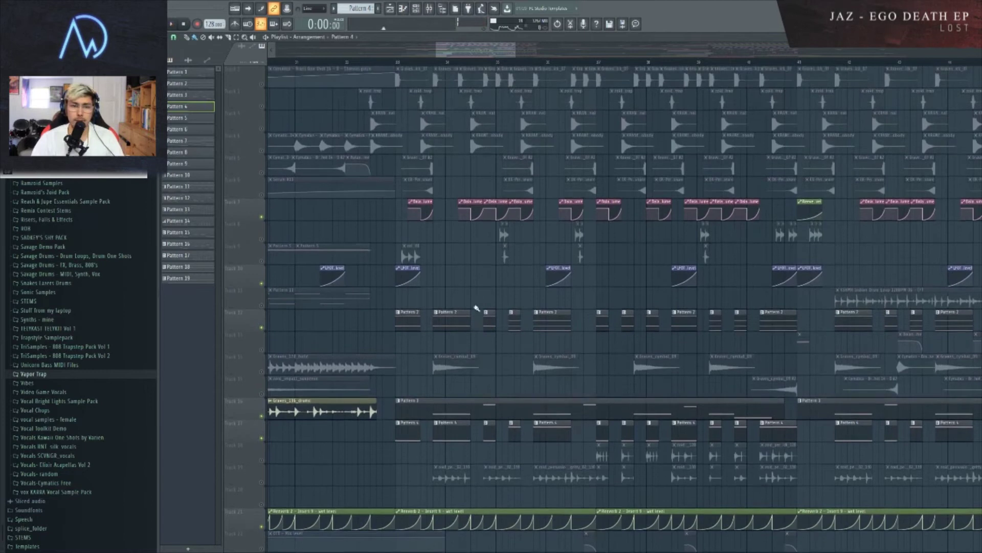
- Solo Track 1, then unmute tracks 2, 3, 4, 5, 6, 19, 18 and 9 one by one
{"action": "left_click", "coordinate": [261, 84]}
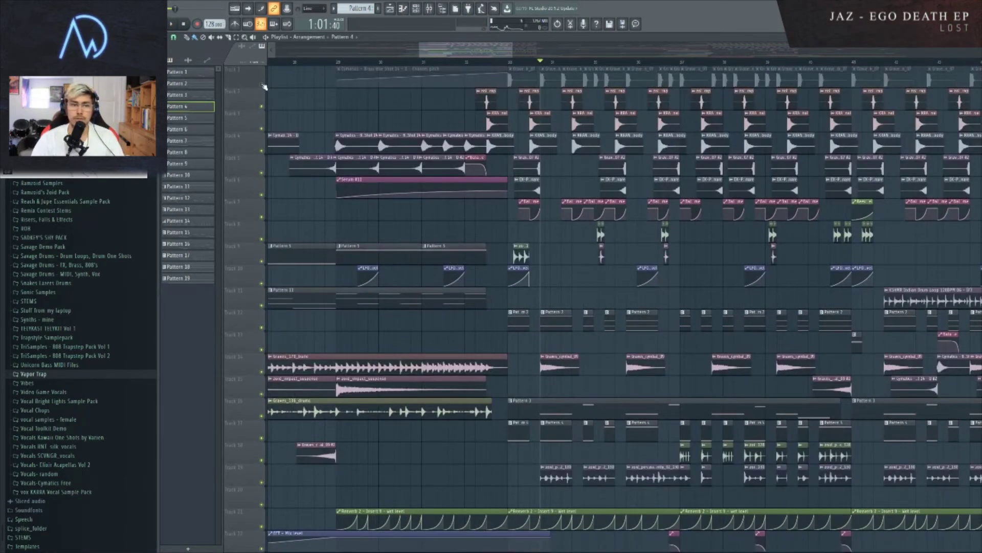
{"action": "right_click", "coordinate": [261, 84]}
{"action": "left_click", "coordinate": [261, 106]}
{"action": "left_click", "coordinate": [262, 129]}
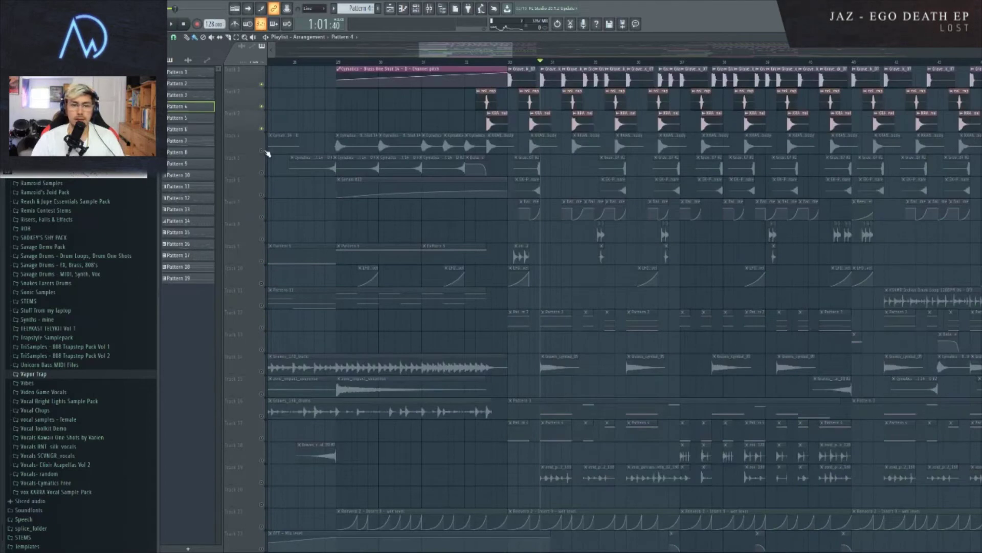
{"action": "left_click", "coordinate": [262, 151]}
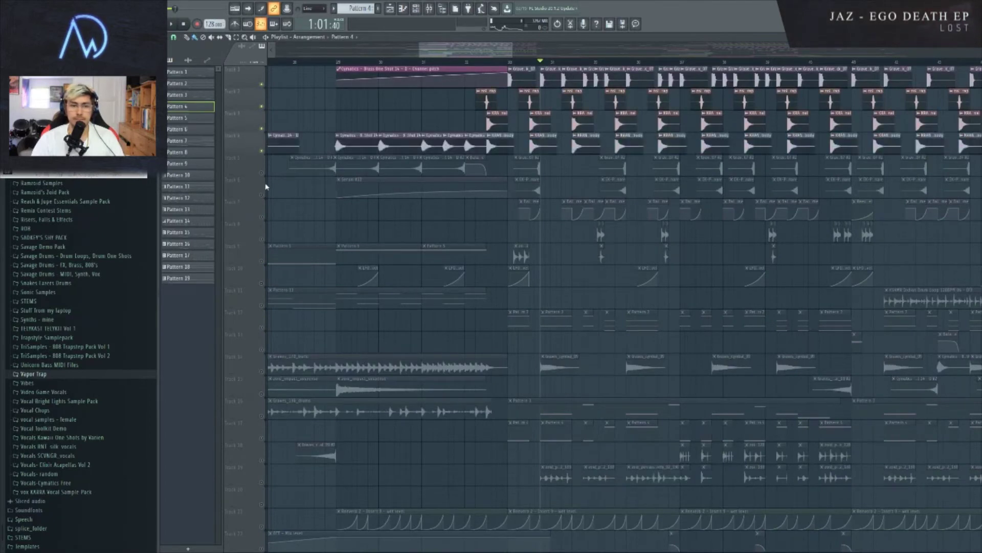
{"action": "left_click", "coordinate": [262, 173]}
{"action": "left_click", "coordinate": [262, 195]}
{"action": "scroll", "coordinate": [322, 235], "scroll_direction": "down", "scroll_amount": 3}
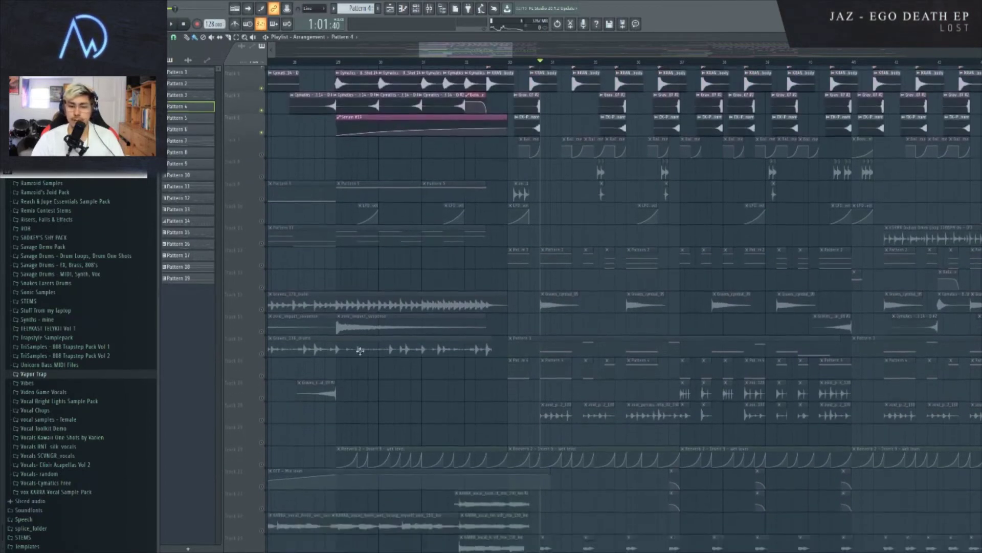
{"action": "left_click", "coordinate": [262, 416]}
{"action": "left_click", "coordinate": [261, 394]}
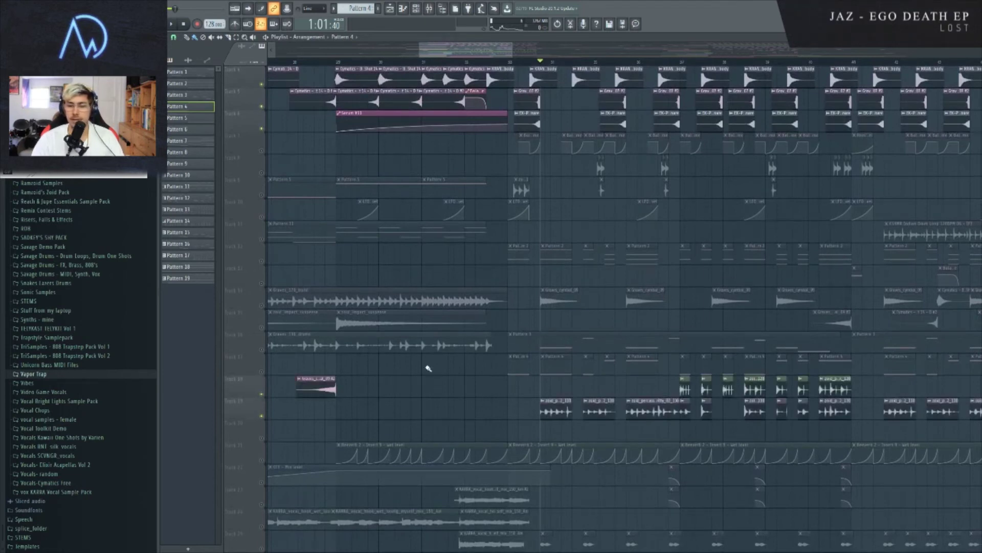
{"action": "scroll", "coordinate": [520, 346], "scroll_direction": "down", "scroll_amount": 4}
{"action": "scroll", "coordinate": [502, 335], "scroll_direction": "up", "scroll_amount": 7}
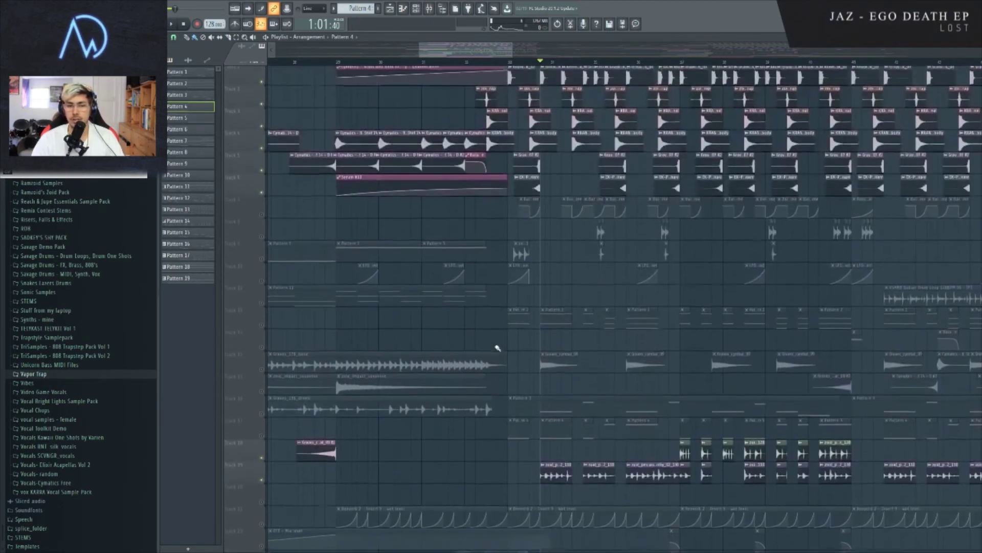
{"action": "left_click", "coordinate": [262, 261]}
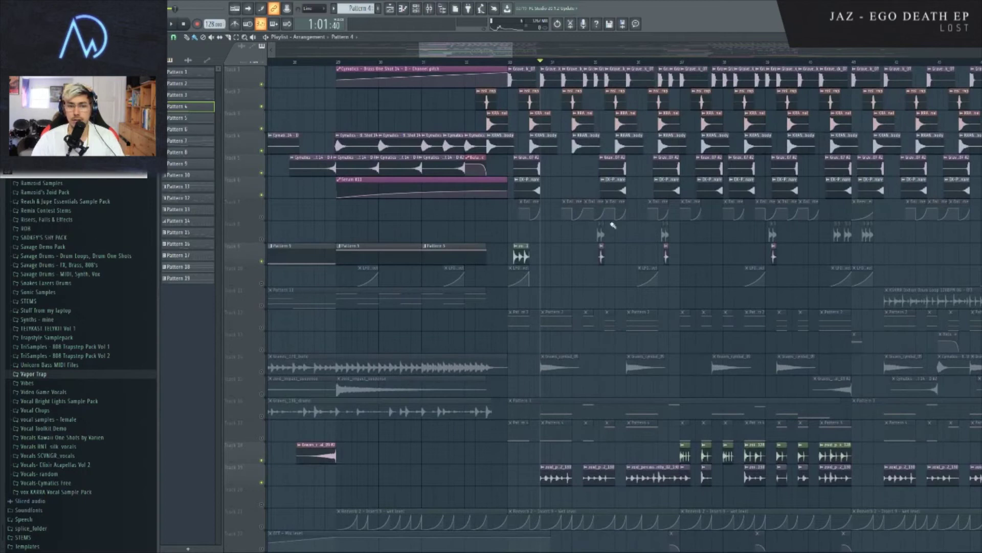
{"action": "scroll", "coordinate": [530, 255], "scroll_direction": "up", "scroll_amount": 4}
- Play the song from just before the drop, then stop playback
{"action": "left_click", "coordinate": [479, 62]}
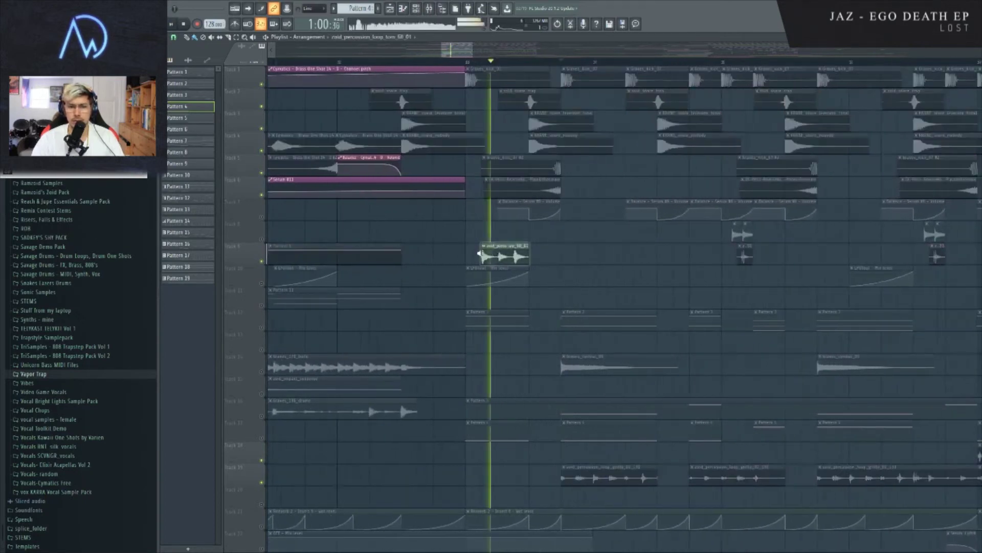
{"action": "key", "text": "space"}
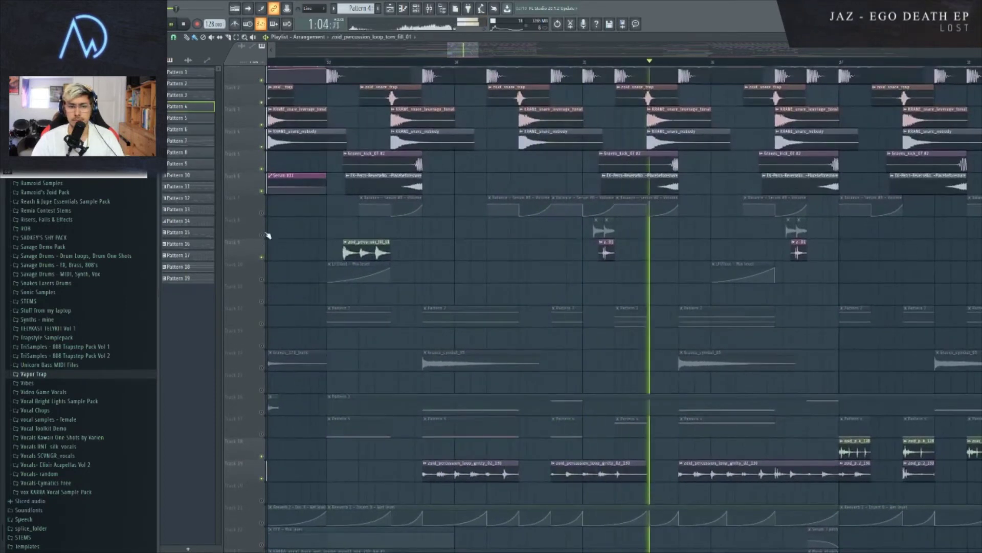
{"action": "scroll", "coordinate": [623, 271], "scroll_direction": "down", "scroll_amount": 4}
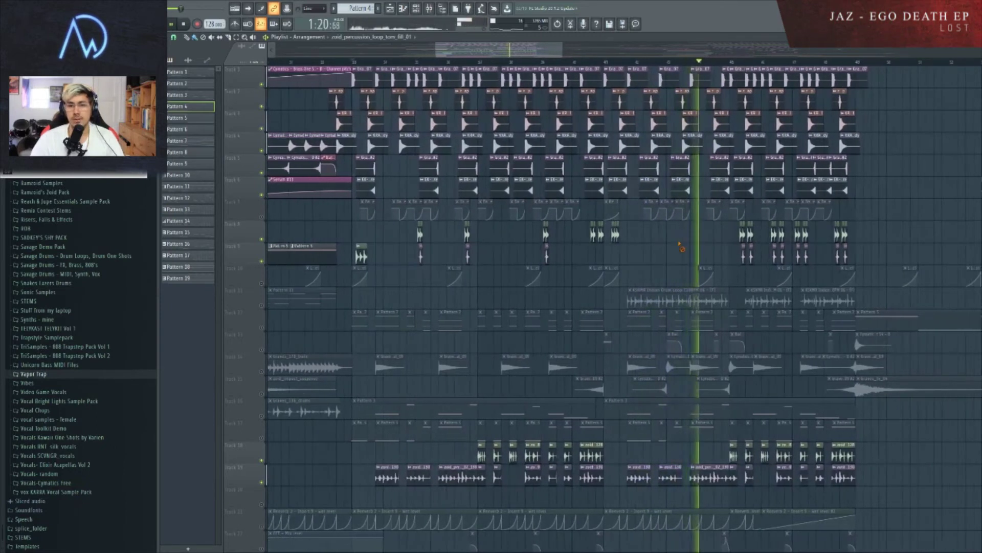
{"action": "key", "text": "space"}
{"action": "scroll", "coordinate": [665, 241], "scroll_direction": "up", "scroll_amount": 3}
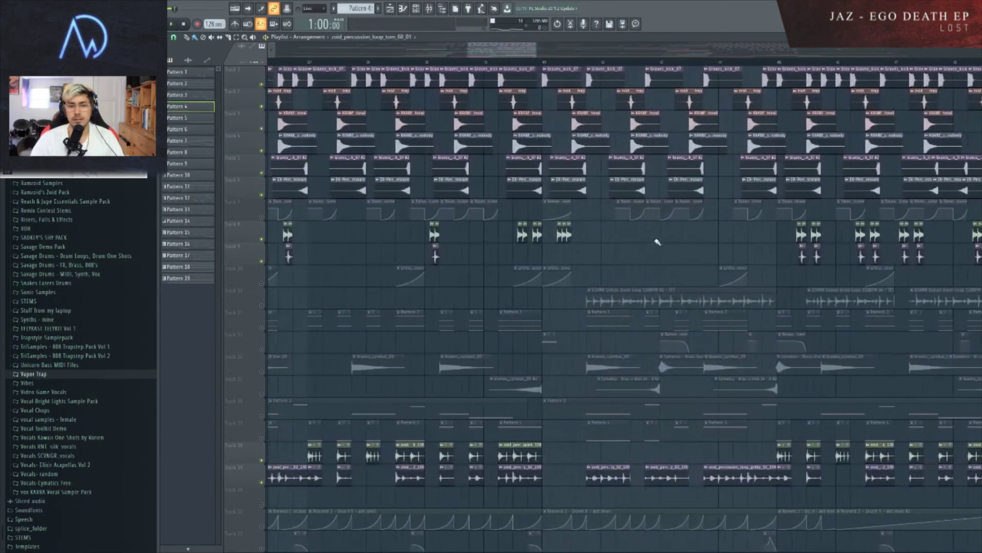
{"action": "scroll", "coordinate": [655, 243], "scroll_direction": "down", "scroll_amount": 4}
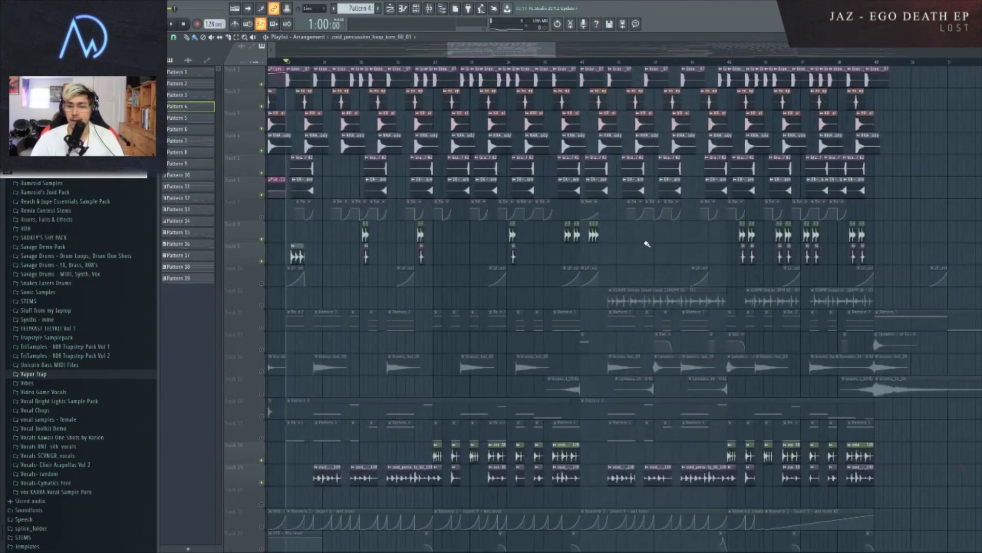
{"action": "scroll", "coordinate": [647, 244], "scroll_direction": "down", "scroll_amount": 3}
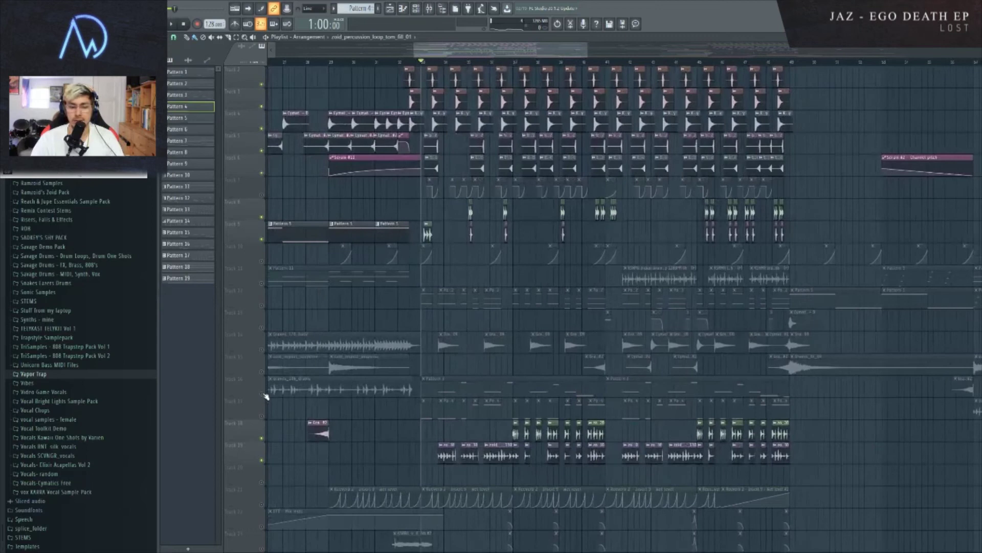
- Select all clips on Track 16 and briefly play the arrangement from the start
{"action": "left_click", "coordinate": [266, 396]}
{"action": "key", "text": "space"}
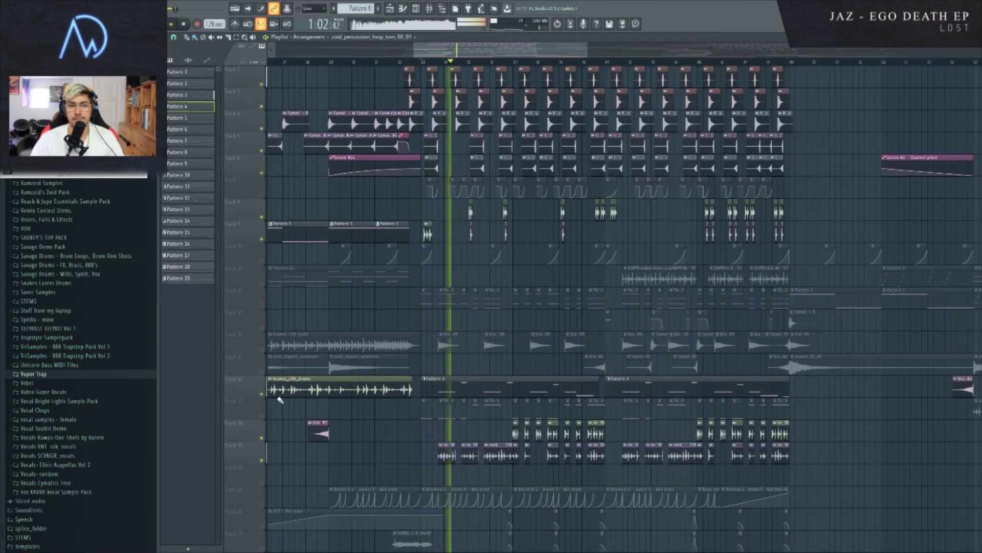
{"action": "key", "text": "space"}
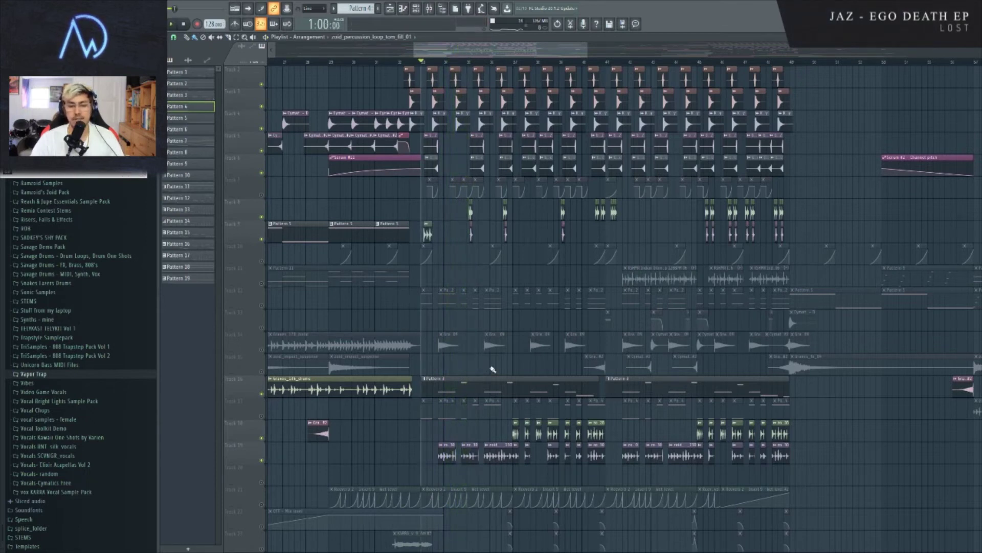
- Unmute all the silenced tracks so the full arrangement is active again
{"action": "scroll", "coordinate": [817, 201], "scroll_direction": "up", "scroll_amount": 1}
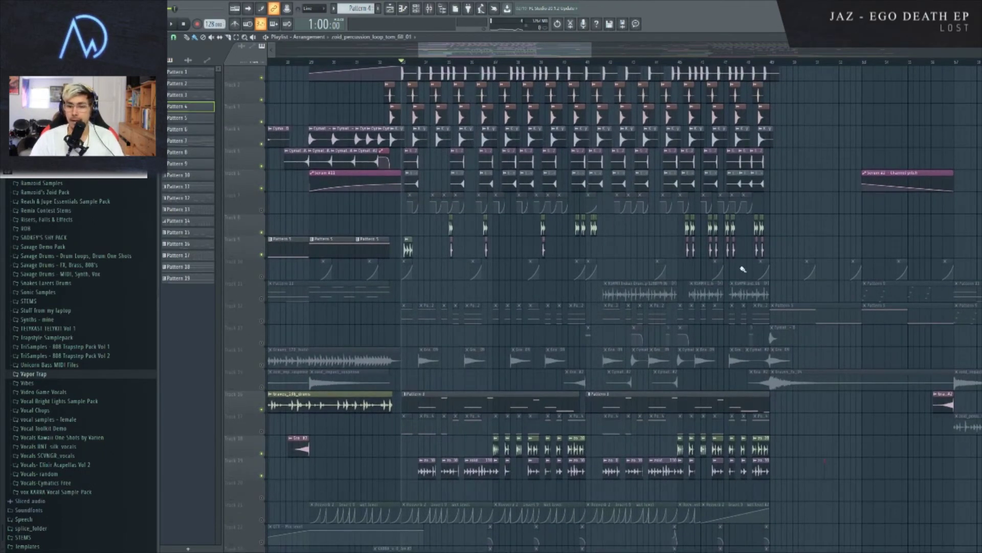
{"action": "left_click", "coordinate": [262, 298]}
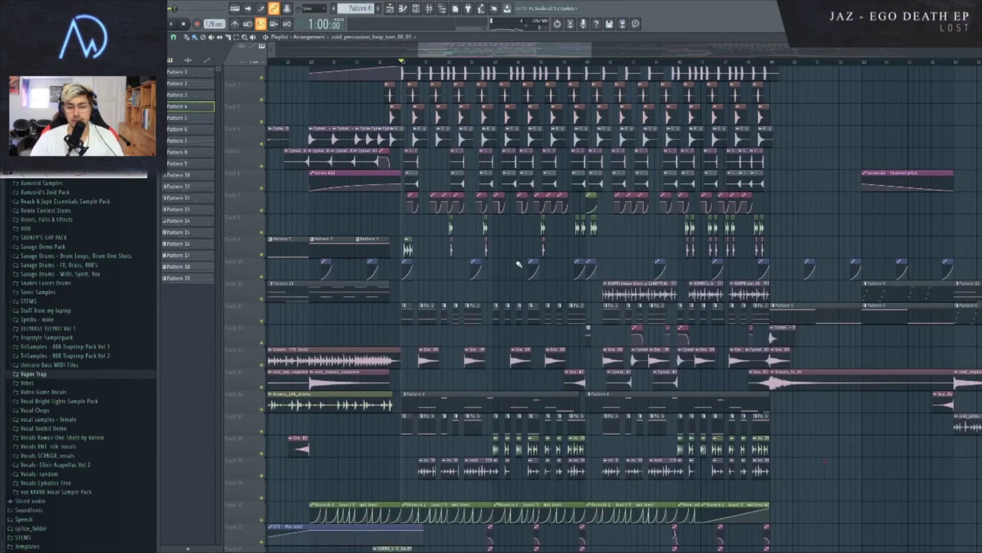
{"action": "scroll", "coordinate": [519, 265], "scroll_direction": "down", "scroll_amount": 3}
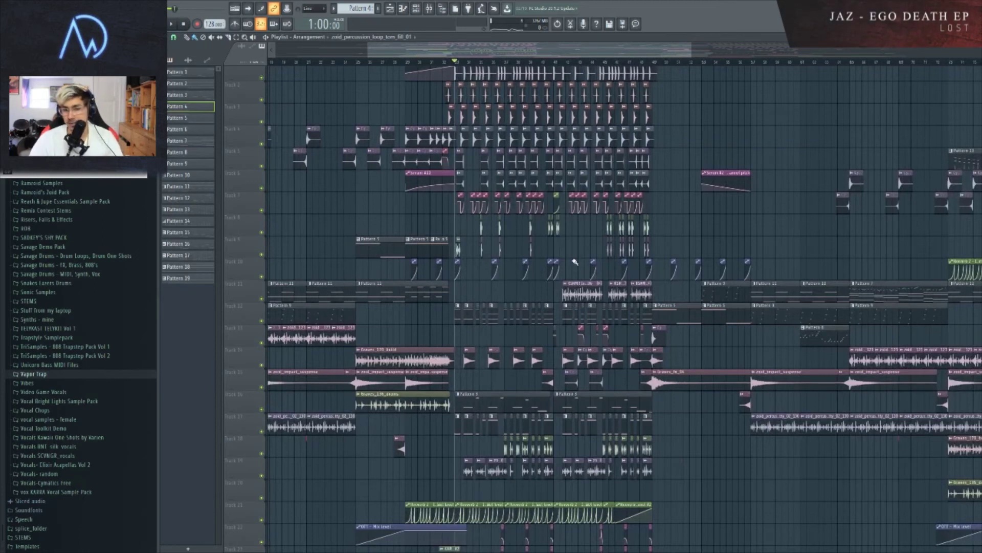
{"action": "scroll", "coordinate": [705, 236], "scroll_direction": "right", "scroll_amount": 2}
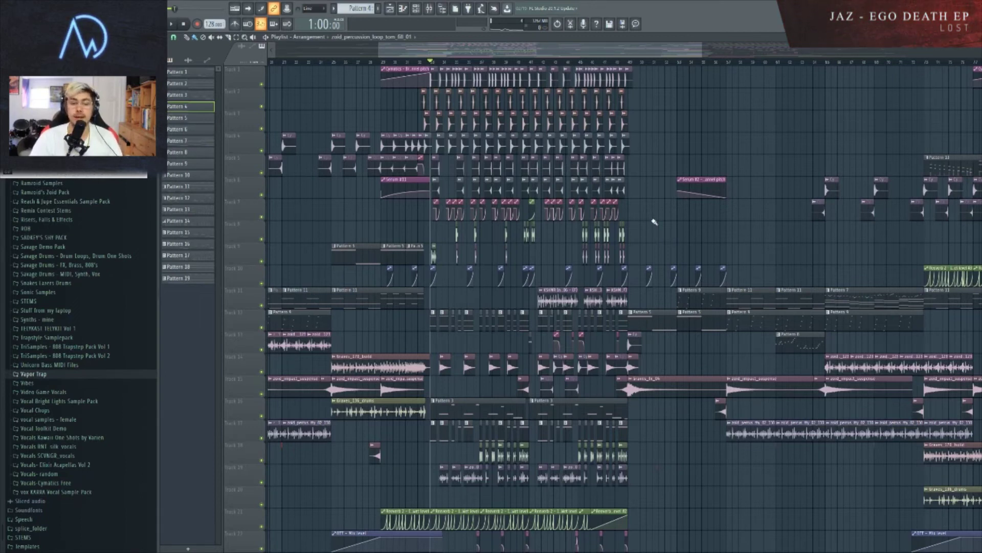
- Play the opening bars of the song again, then stop
{"action": "scroll", "coordinate": [405, 320], "scroll_direction": "up", "scroll_amount": 5}
{"action": "key", "text": "space"}
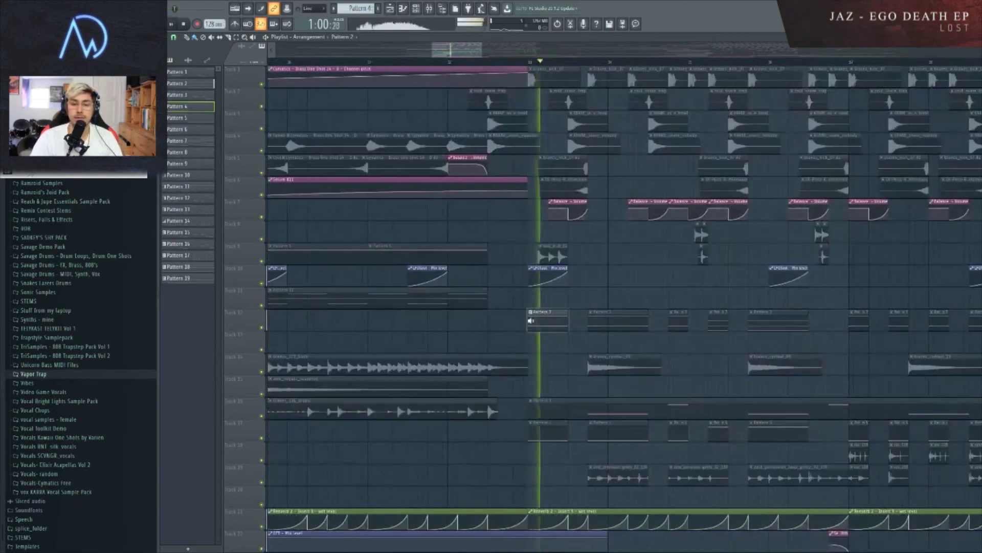
{"action": "scroll", "coordinate": [629, 275], "scroll_direction": "down", "scroll_amount": 4}
{"action": "key", "text": "space"}
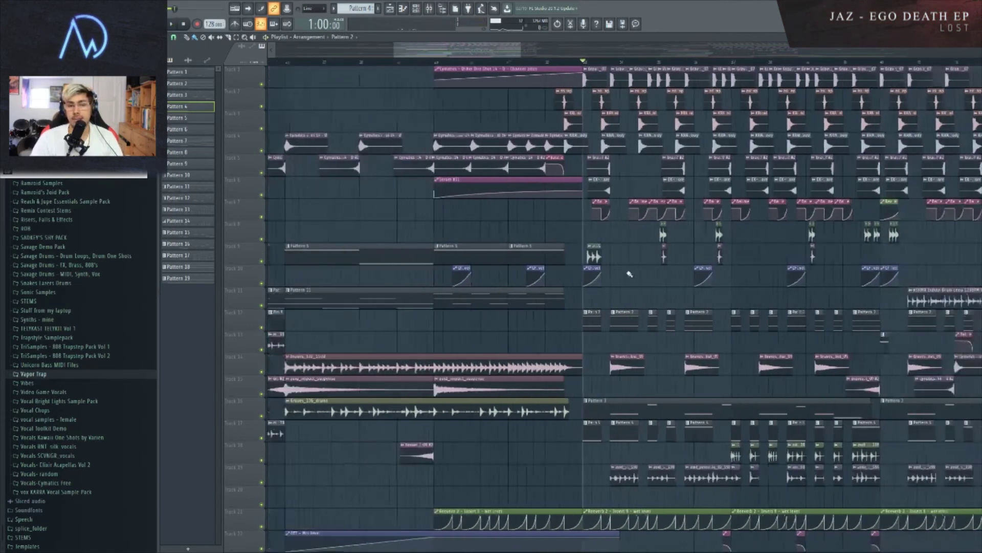
{"action": "scroll", "coordinate": [630, 275], "scroll_direction": "down", "scroll_amount": 6}
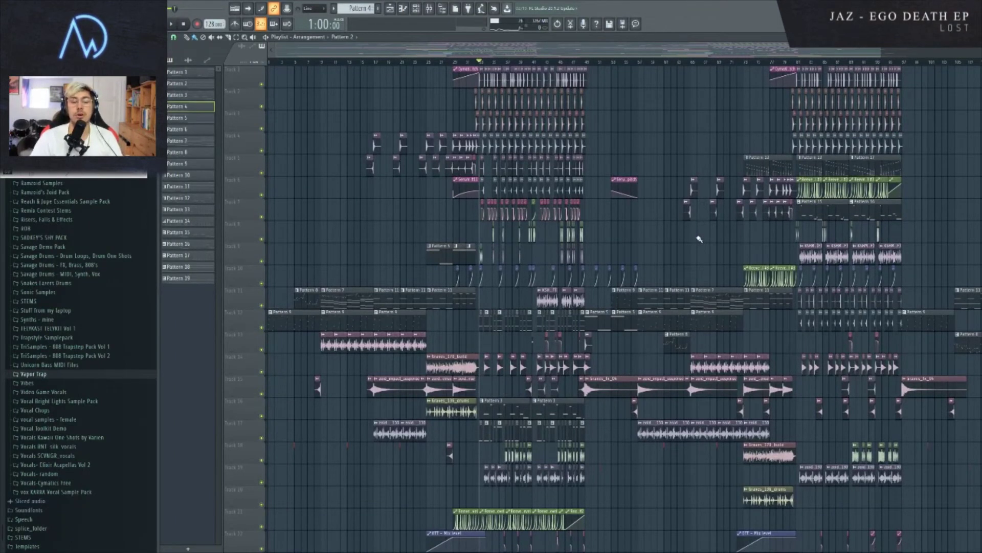
{"action": "scroll", "coordinate": [592, 60], "scroll_direction": "up", "scroll_amount": 4}
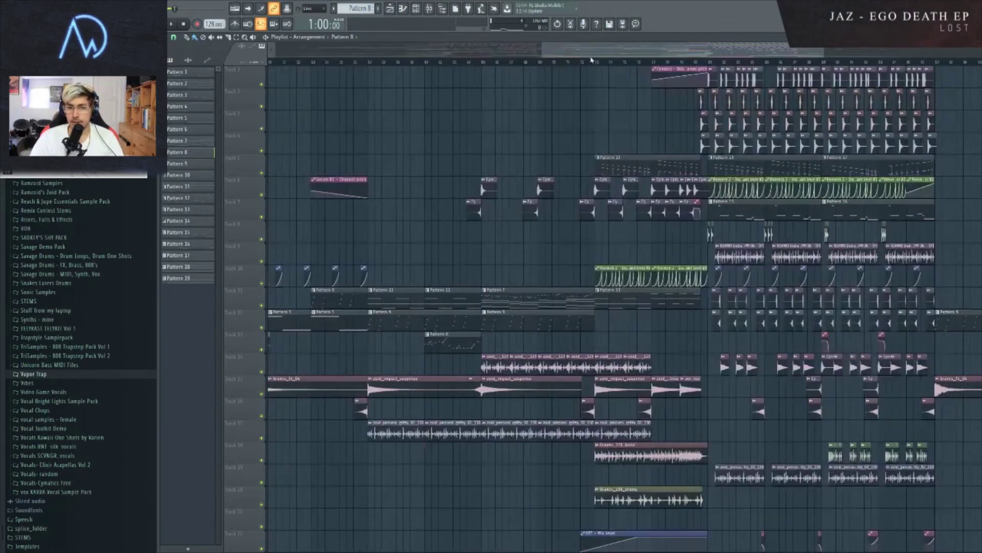
{"action": "left_click", "coordinate": [596, 61]}
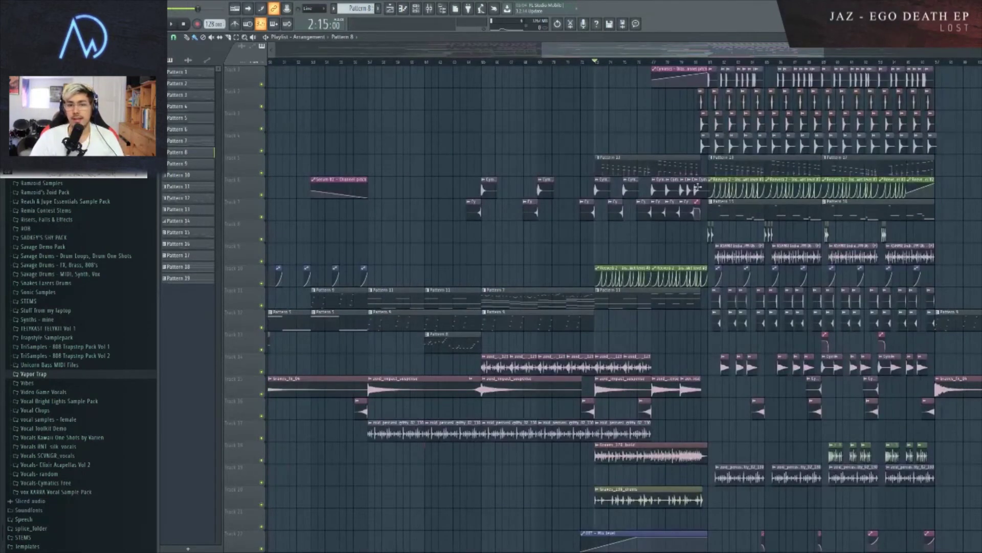
{"action": "right_click", "coordinate": [262, 195]}
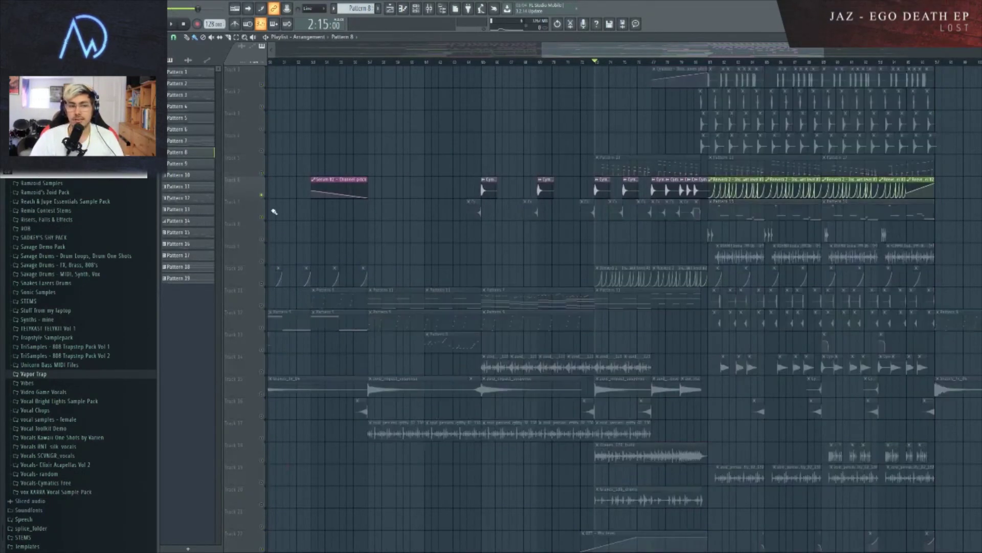
{"action": "left_click", "coordinate": [263, 217]}
{"action": "left_click", "coordinate": [262, 86]}
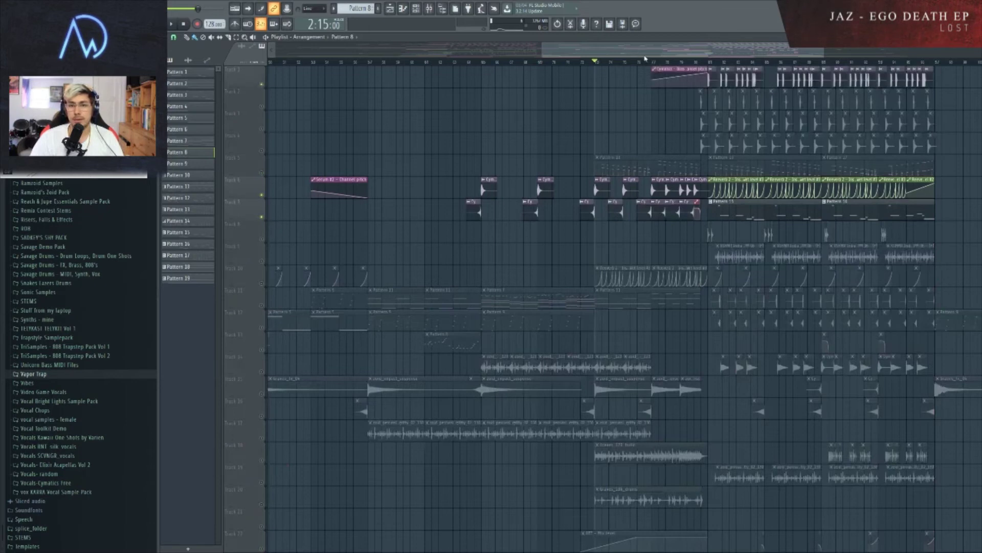
{"action": "left_click", "coordinate": [655, 62]}
{"action": "key", "text": "space"}
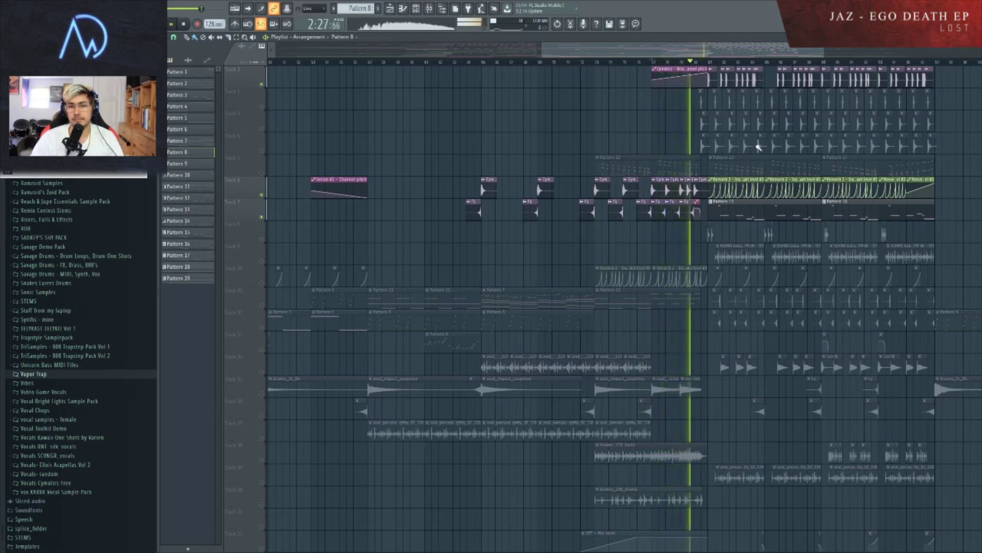
{"action": "key", "text": "space"}
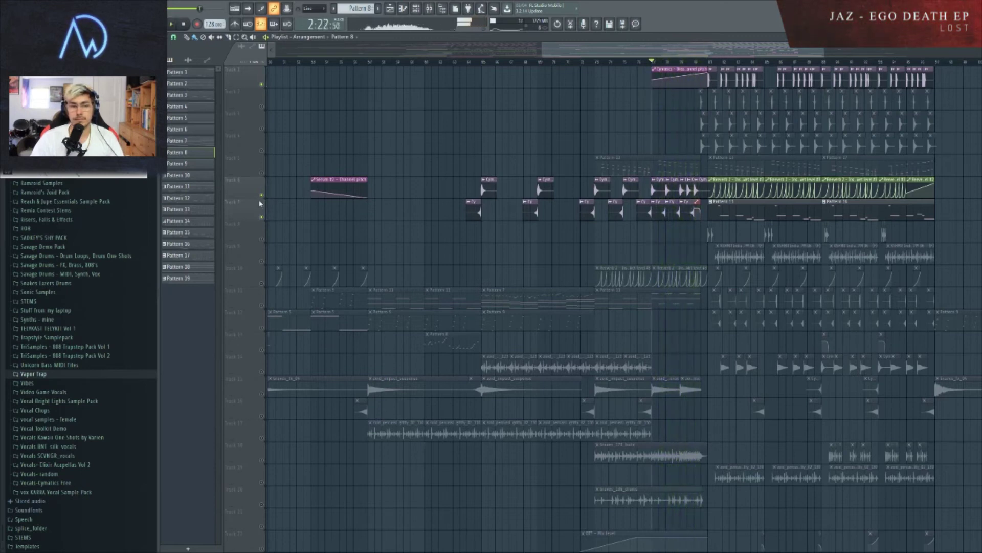
{"action": "left_click", "coordinate": [262, 197]}
{"action": "left_click", "coordinate": [263, 198], "text": "ctrl"}
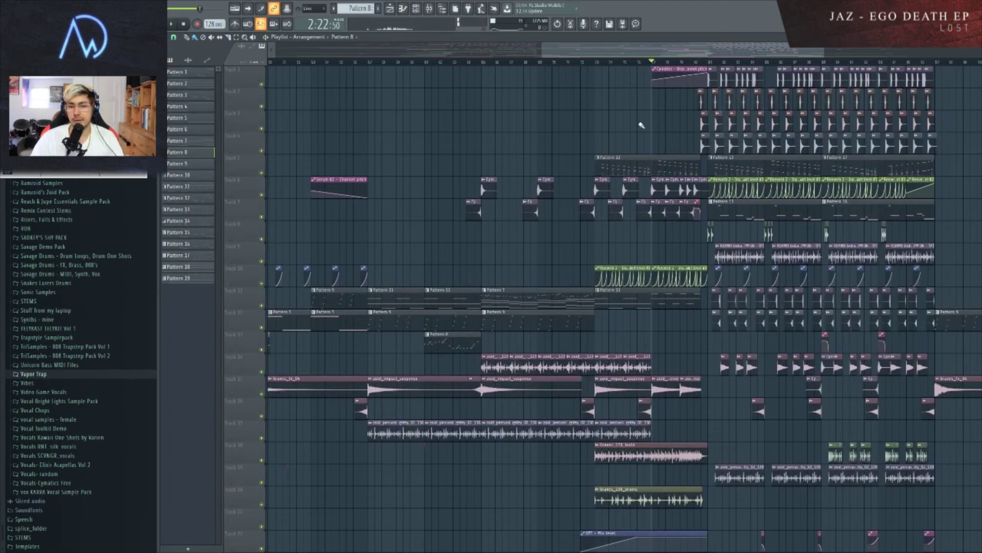
{"action": "left_click", "coordinate": [599, 65]}
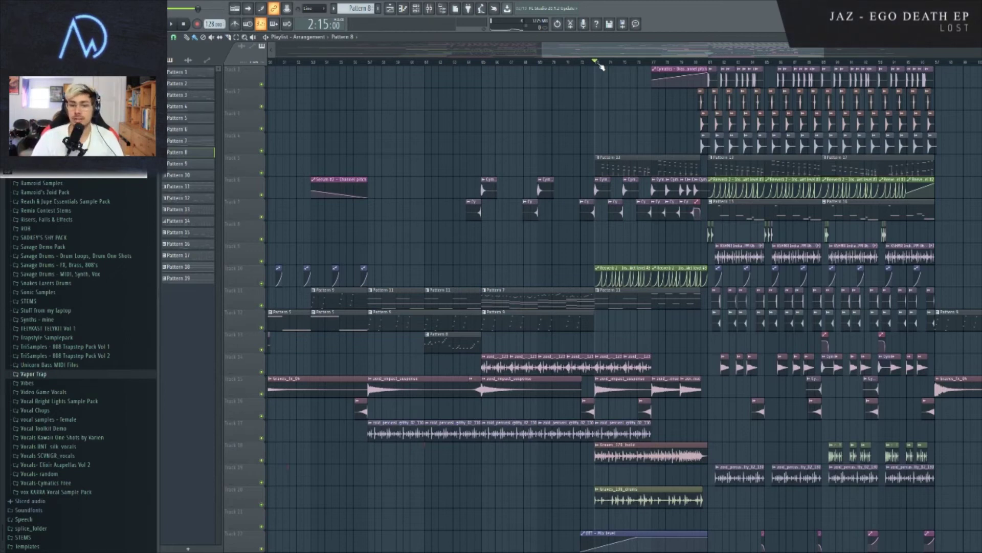
{"action": "right_click", "coordinate": [262, 173]}
{"action": "key", "text": "space"}
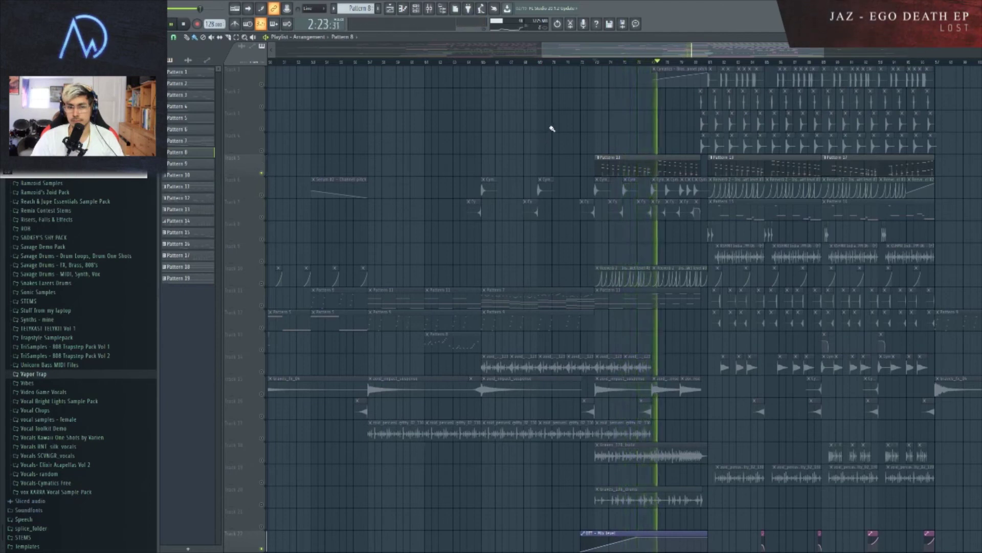
{"action": "left_click", "coordinate": [277, 282]}
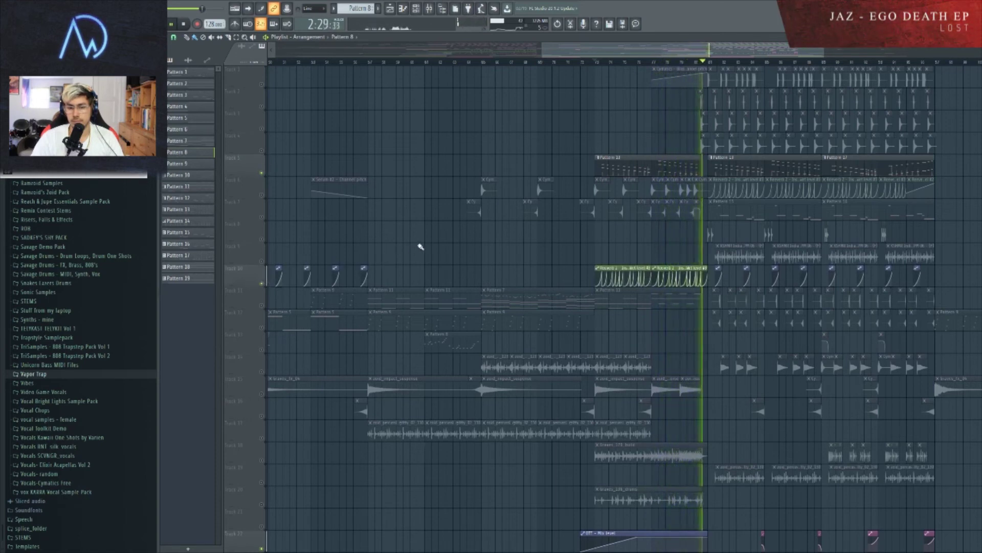
{"action": "key", "text": "space"}
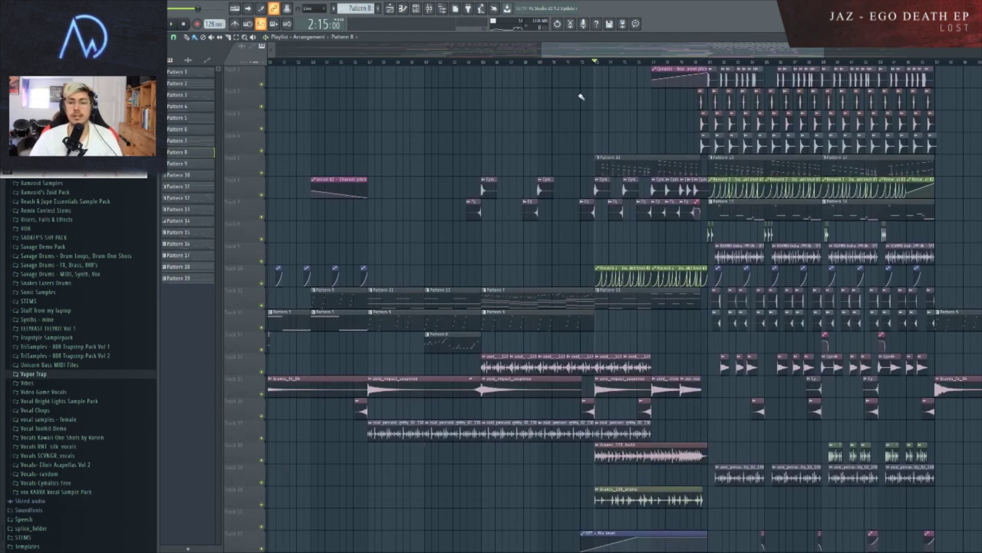
{"action": "left_click", "coordinate": [711, 64]}
{"action": "key", "text": "space"}
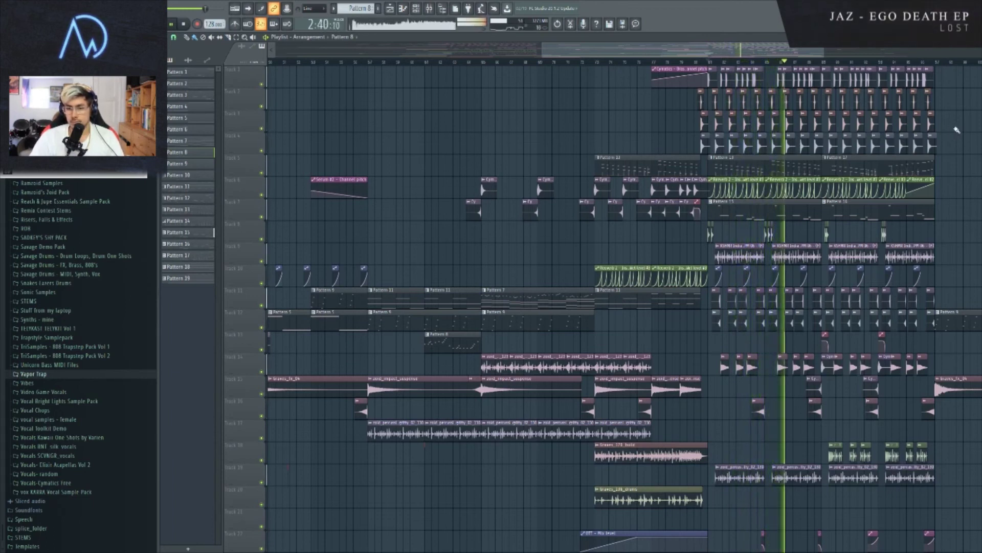
{"action": "key", "text": "space"}
- Open Serum #7's piano roll from the centred Channel Rack and play its descending chromatic pattern
{"action": "left_click", "coordinate": [419, 8]}
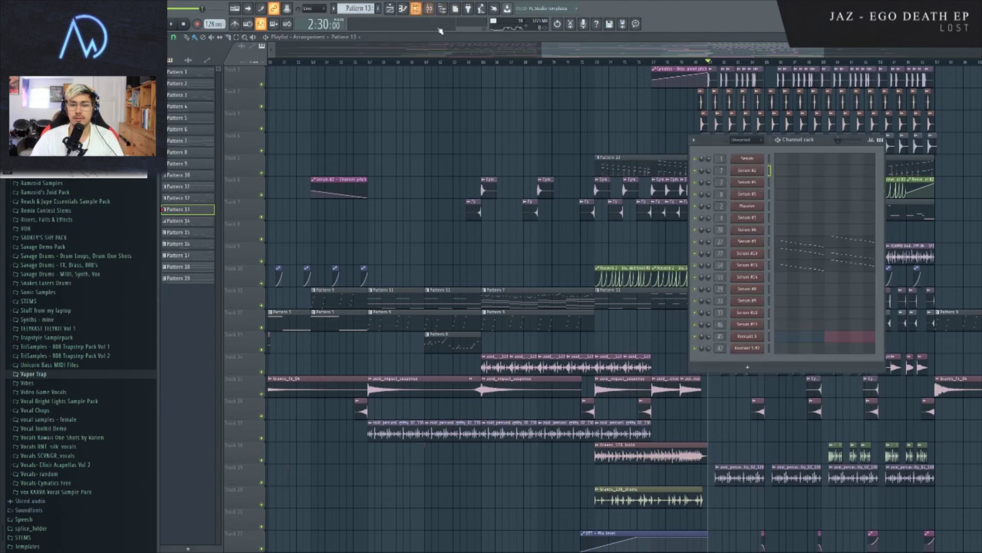
{"action": "left_click_drag", "start_coordinate": [799, 136], "coordinate": [570, 119]}
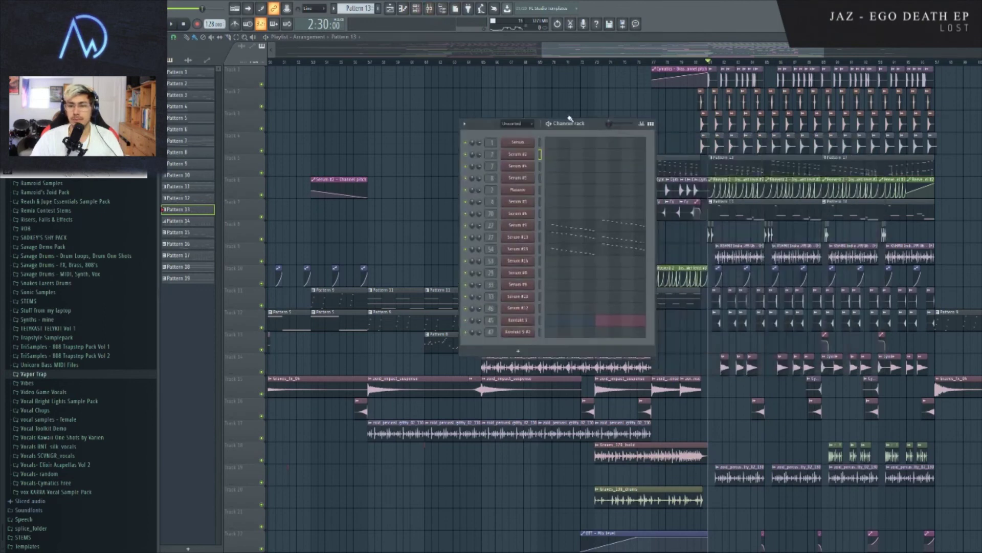
{"action": "left_click", "coordinate": [560, 230]}
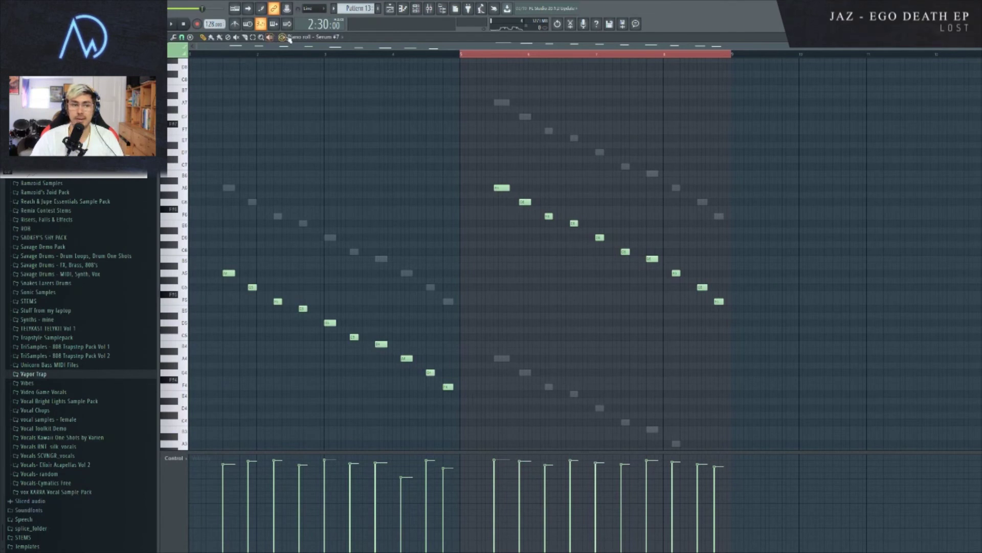
{"action": "key", "text": "space"}
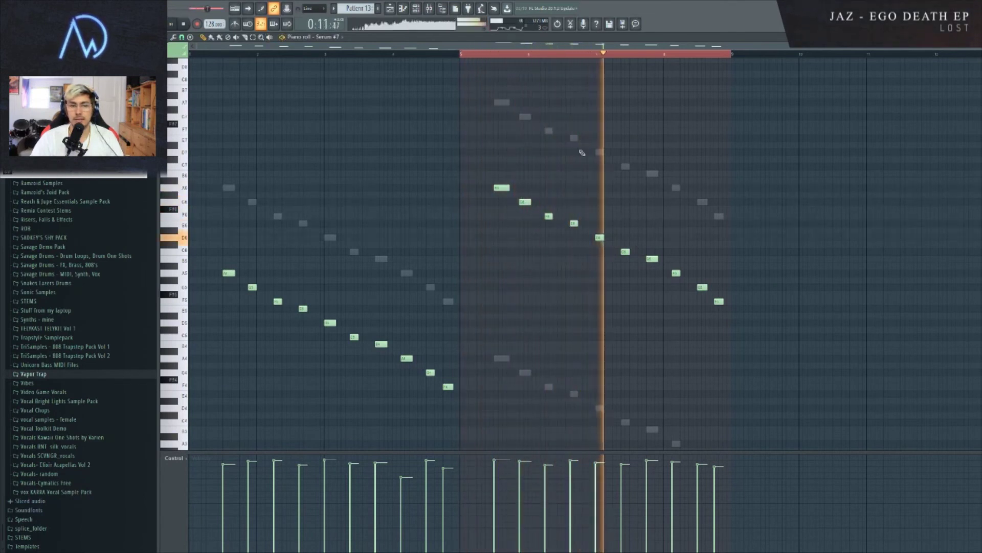
{"action": "key", "text": "space"}
- Return to the Playlist and reopen the Serum #7 plugin beside the repositioned Channel Rack
{"action": "key", "text": "F6"}
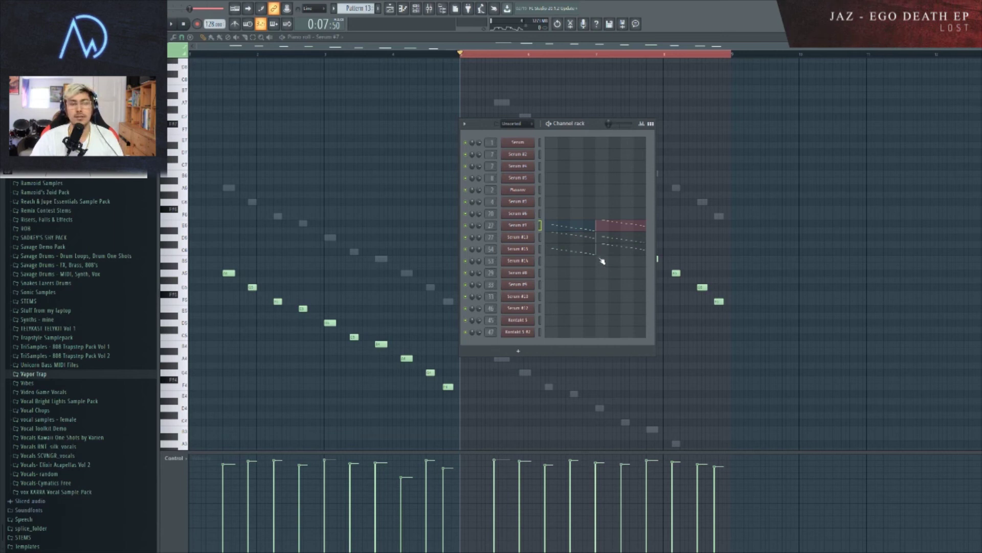
{"action": "left_click", "coordinate": [390, 9]}
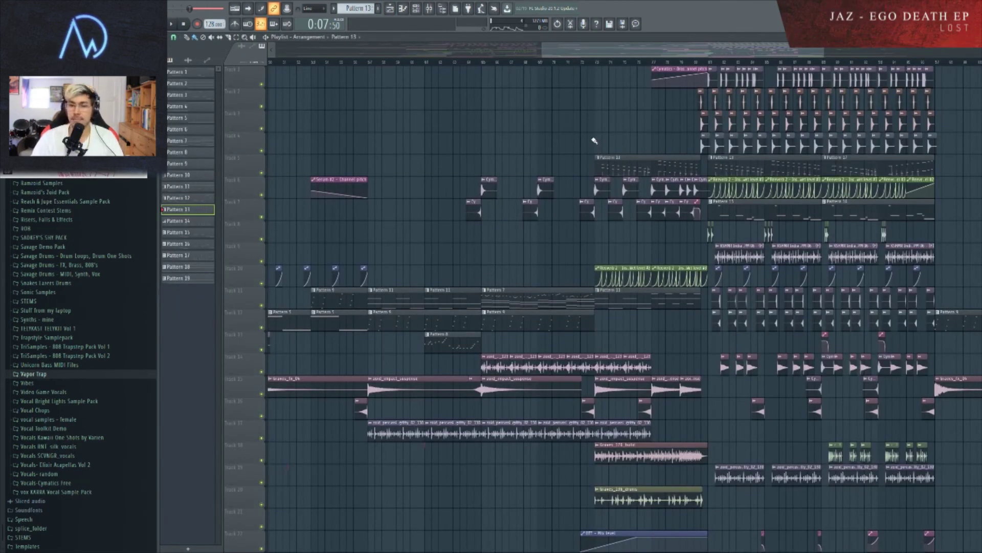
{"action": "left_click", "coordinate": [416, 9]}
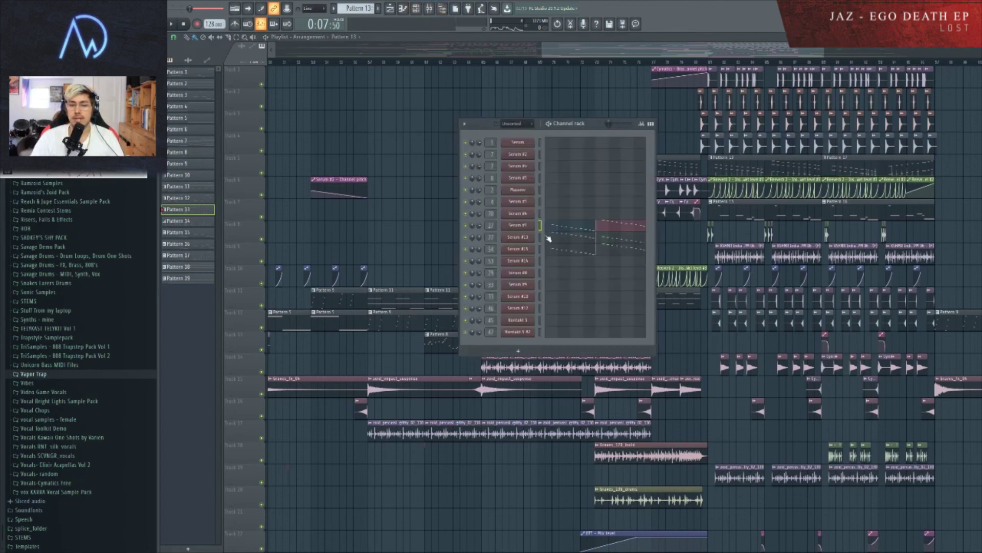
{"action": "left_click", "coordinate": [529, 229]}
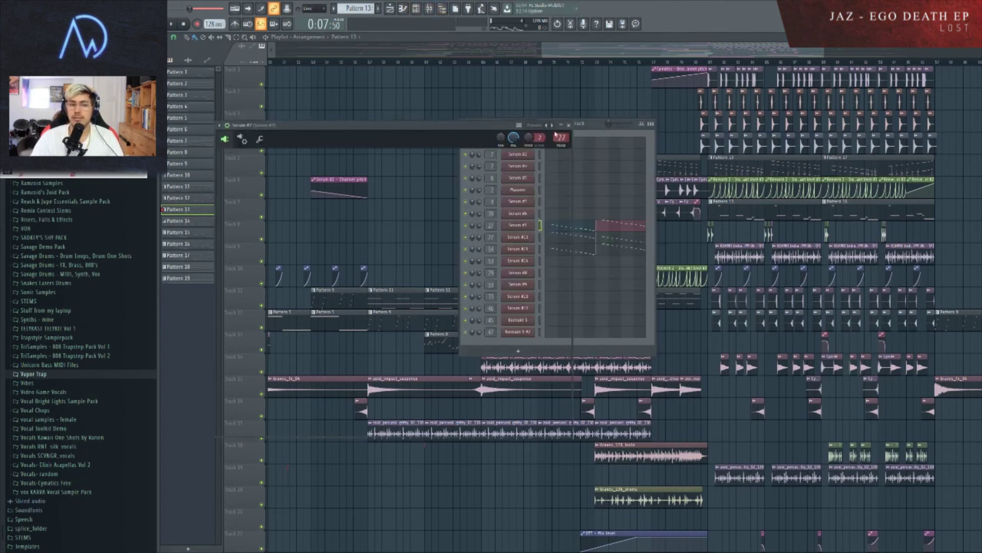
{"action": "left_click", "coordinate": [569, 125]}
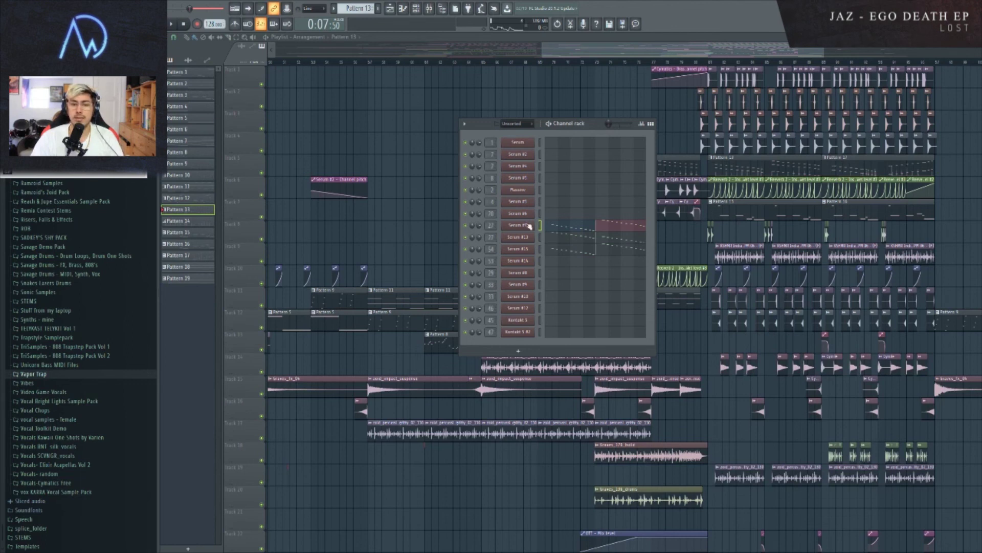
{"action": "left_click_drag", "start_coordinate": [580, 127], "coordinate": [655, 137]}
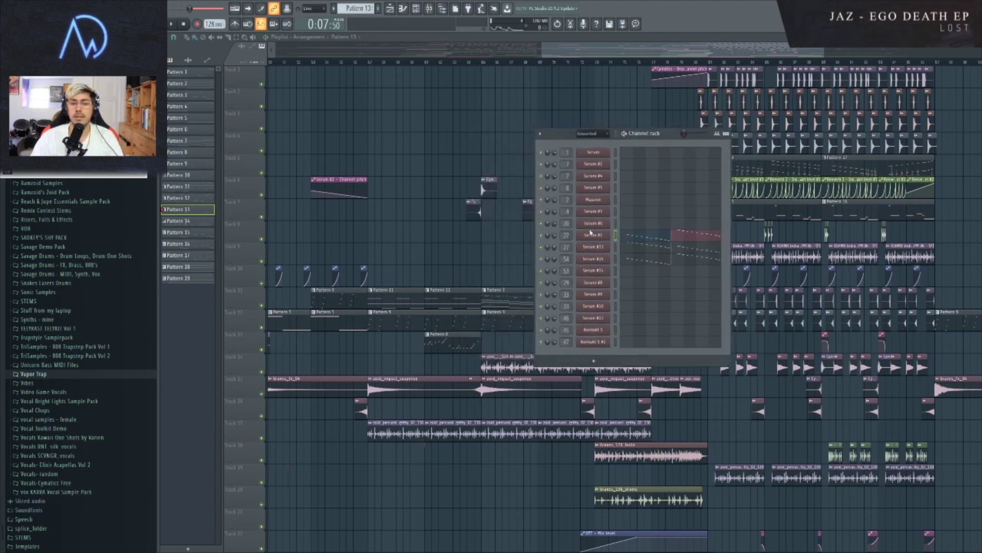
{"action": "left_click", "coordinate": [593, 235]}
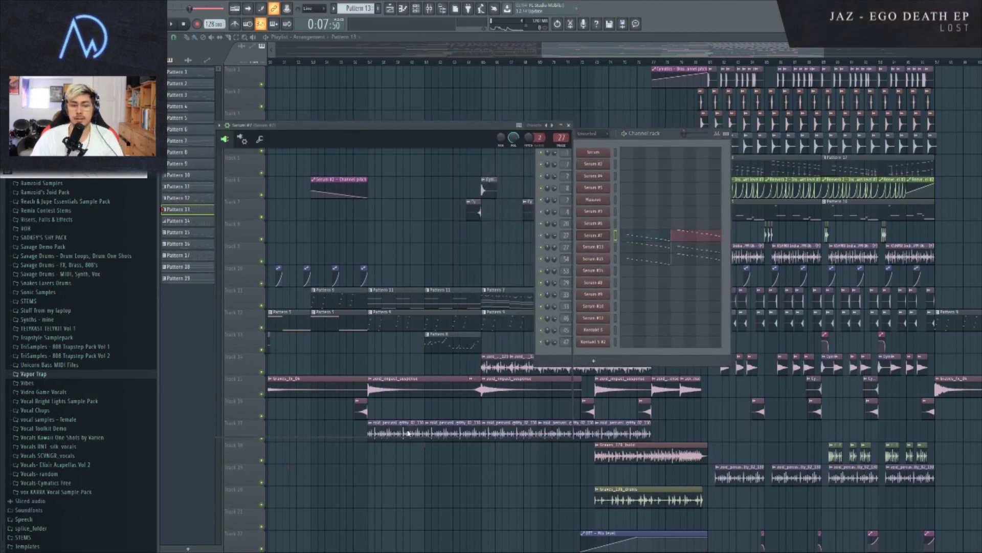
{"action": "left_click", "coordinate": [640, 236]}
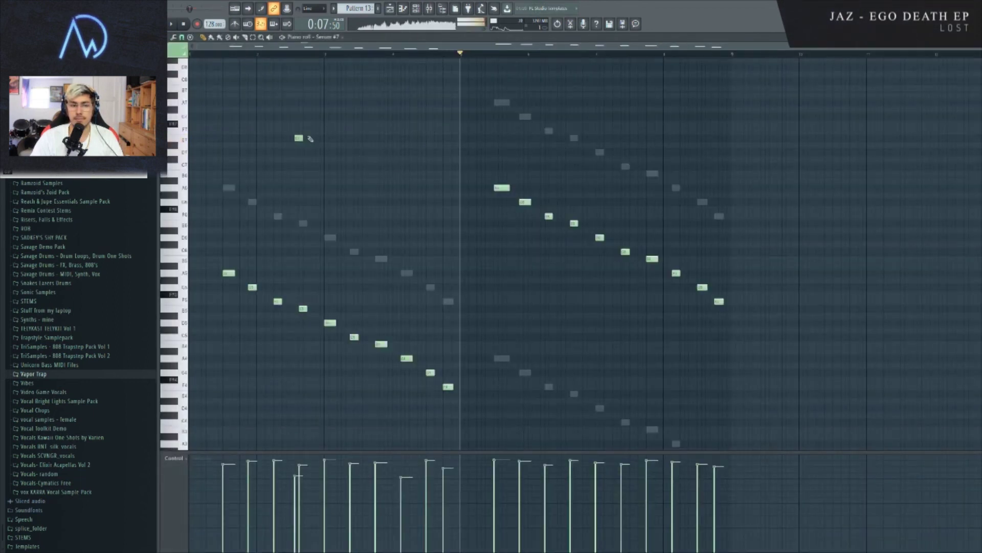
- Preview pitches on the keyboard and delete the two stray short notes at bar 1
{"action": "left_click_drag", "start_coordinate": [185, 174], "coordinate": [187, 433]}
{"action": "right_click", "coordinate": [194, 337]}
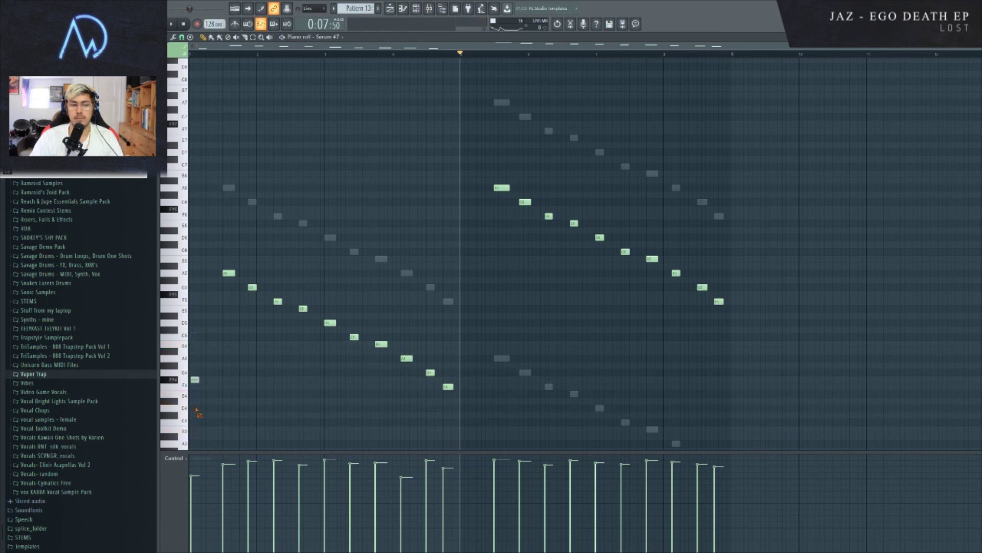
{"action": "right_click", "coordinate": [194, 379]}
- Check the Serum #7 plugin window, close it, and return to the Playlist to view later bars
{"action": "left_click", "coordinate": [418, 10]}
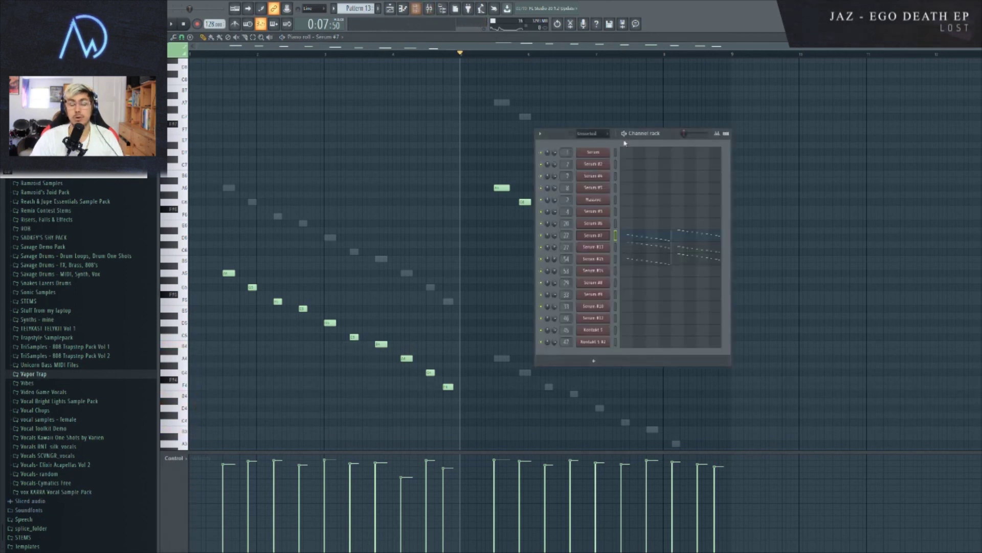
{"action": "left_click", "coordinate": [603, 235]}
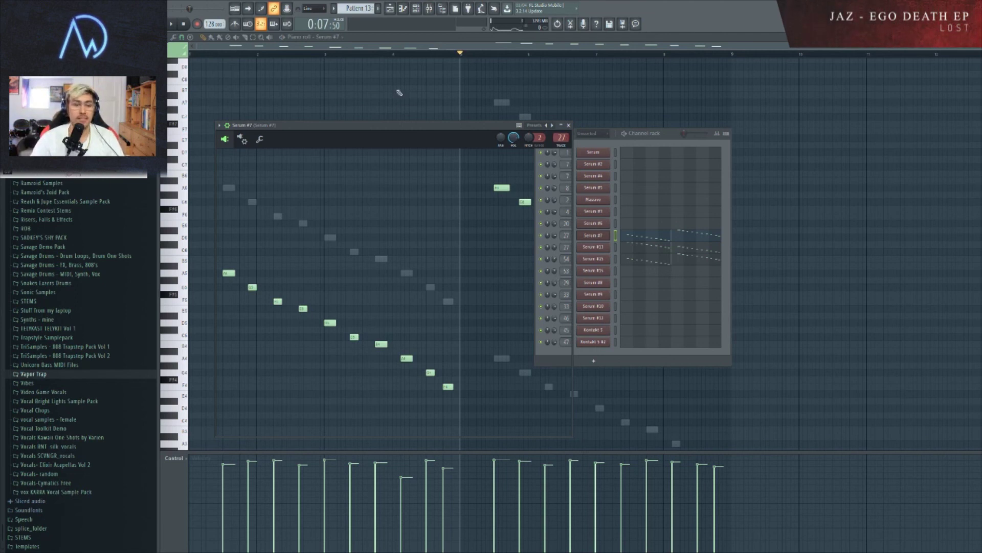
{"action": "left_click", "coordinate": [569, 126]}
{"action": "left_click_drag", "start_coordinate": [655, 135], "coordinate": [735, 136]}
{"action": "key", "text": "F5"}
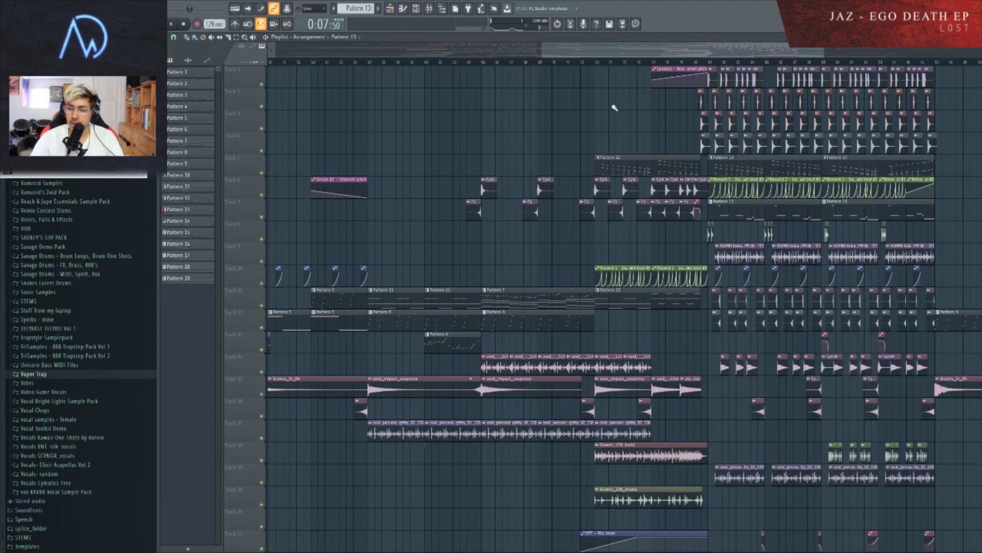
{"action": "left_click_drag", "start_coordinate": [614, 108], "coordinate": [523, 120]}
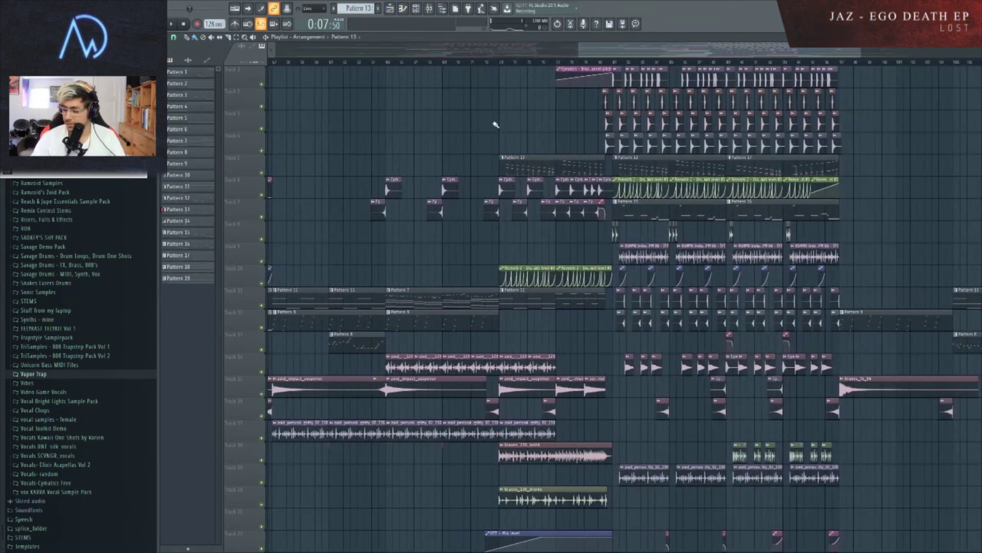